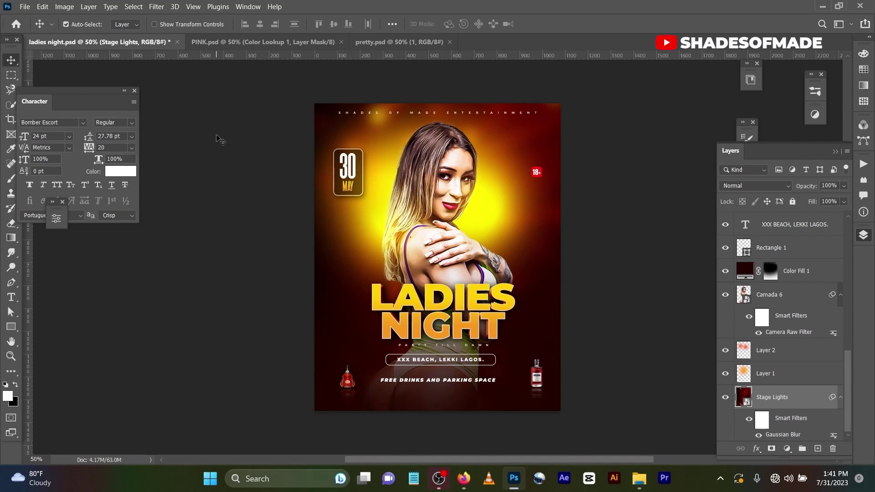
- Create a new document at 1080 x 1350 px and 72 ppi
{"action": "key", "text": "ctrl"}
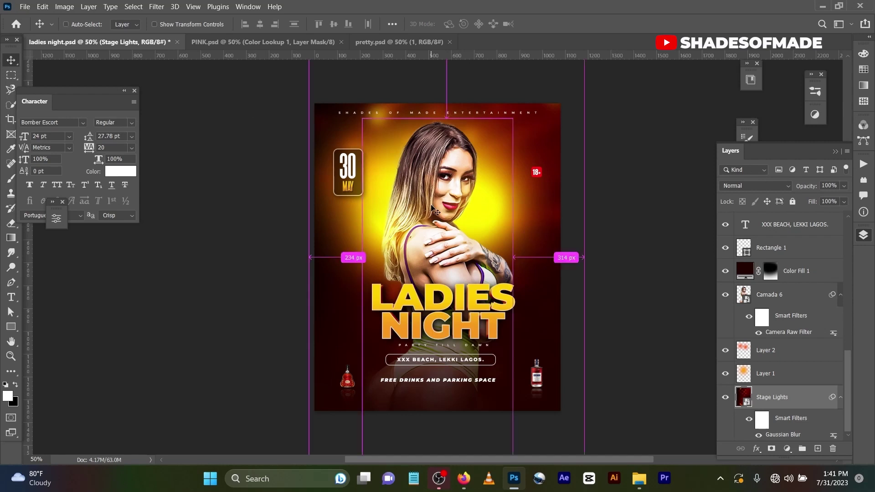
{"action": "key", "text": "ctrl+n"}
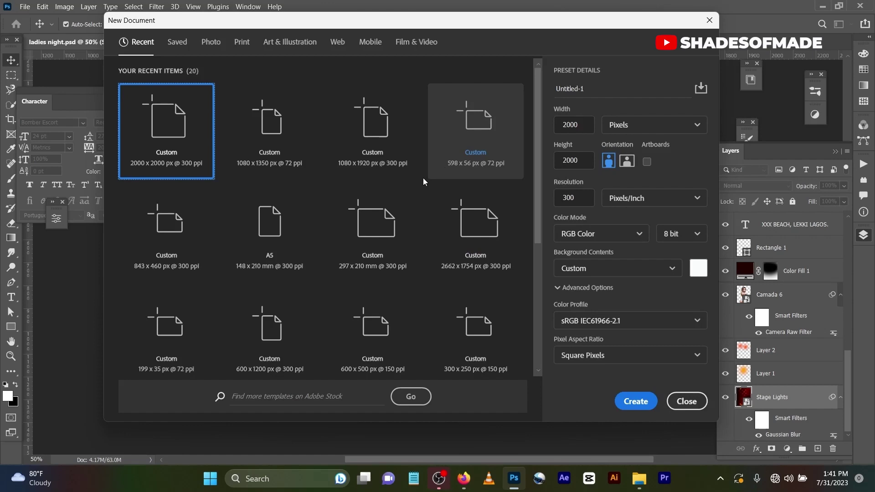
{"action": "left_click", "coordinate": [274, 144]}
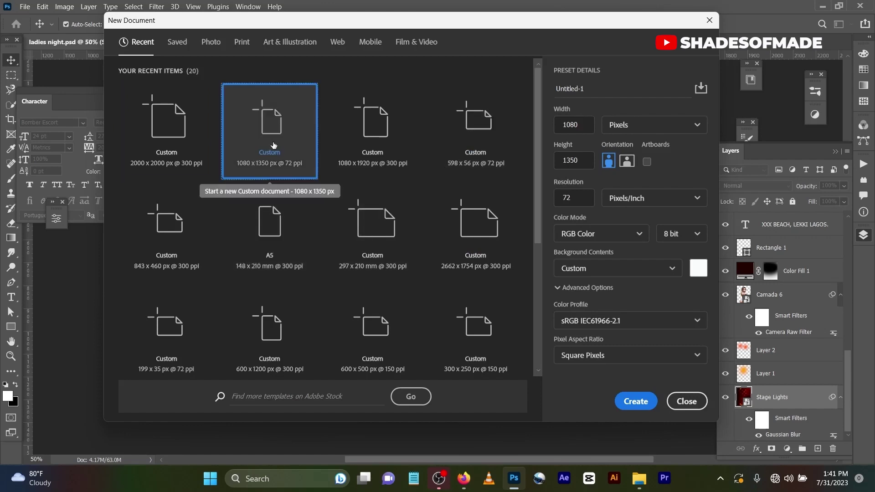
{"action": "left_click", "coordinate": [635, 407]}
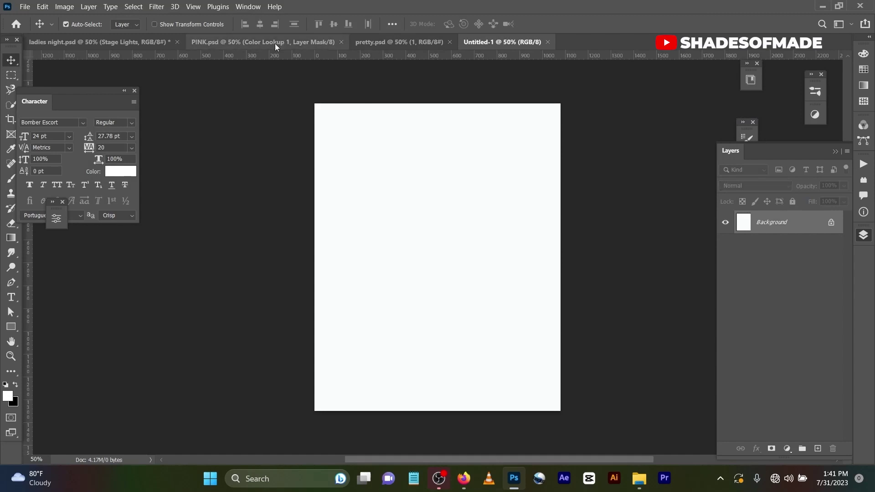
- Copy the blurred Stage Lights layer from ladies night.psd into the new document as its backdrop
{"action": "left_click", "coordinate": [114, 47]}
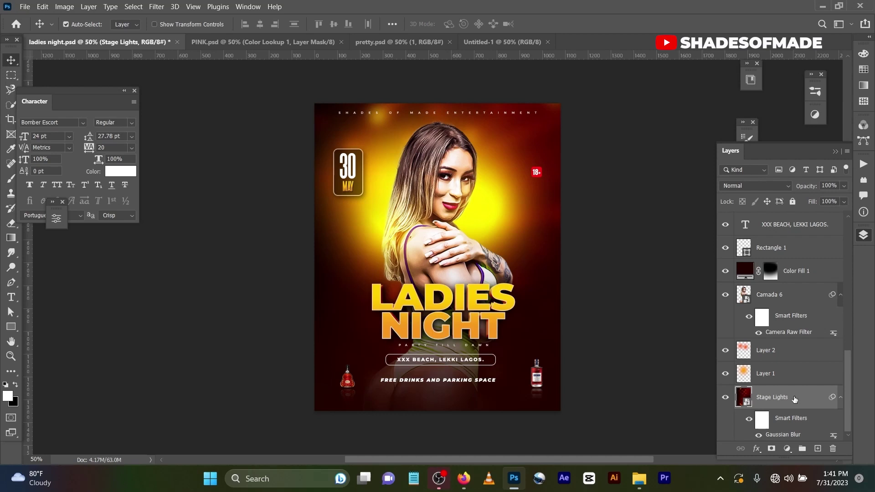
{"action": "left_click", "coordinate": [759, 436]}
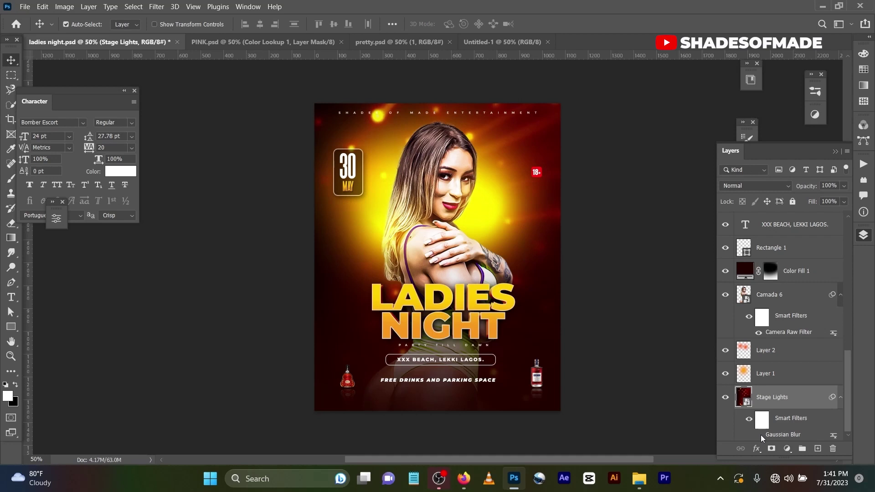
{"action": "left_click", "coordinate": [759, 435]}
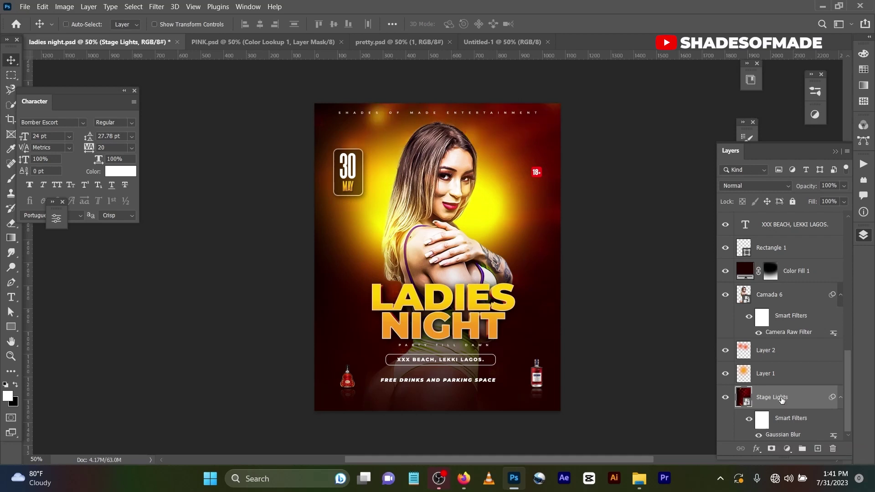
{"action": "left_click_drag", "start_coordinate": [484, 57], "coordinate": [484, 42]}
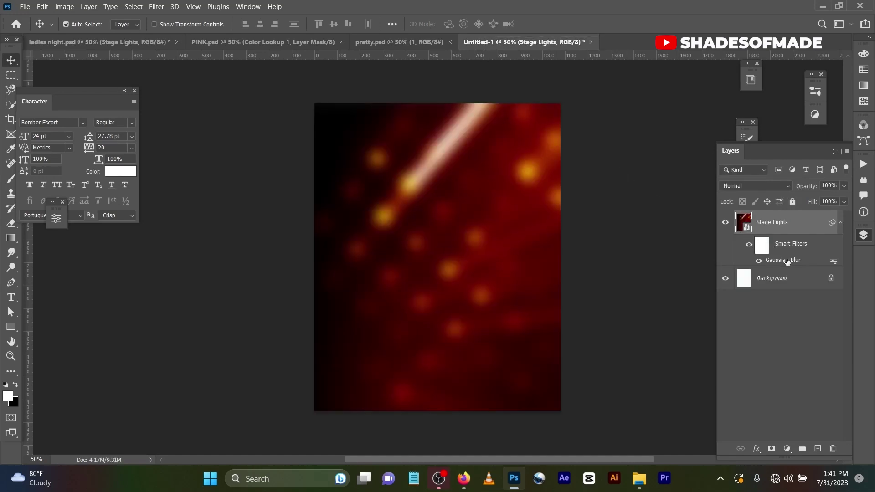
- Compare the Stage Lights layer with and without its Gaussian Blur and inspect the filter's radius setting
{"action": "left_click", "coordinate": [759, 261]}
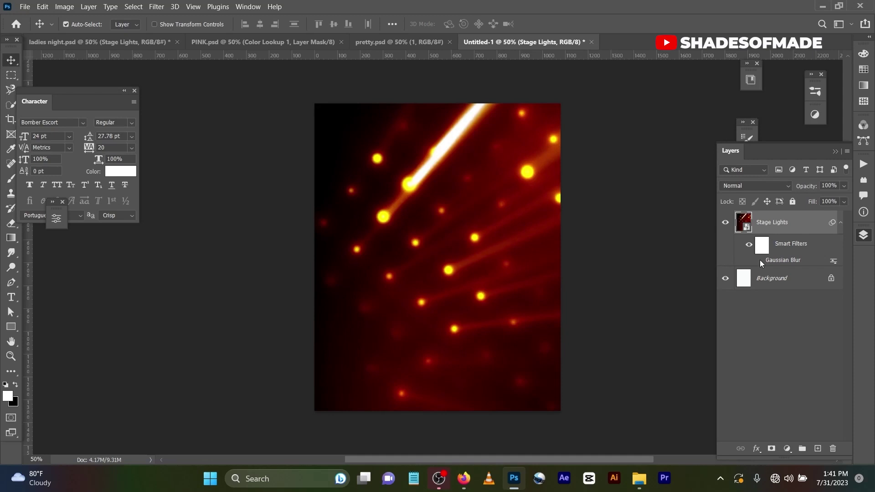
{"action": "left_click", "coordinate": [759, 261]}
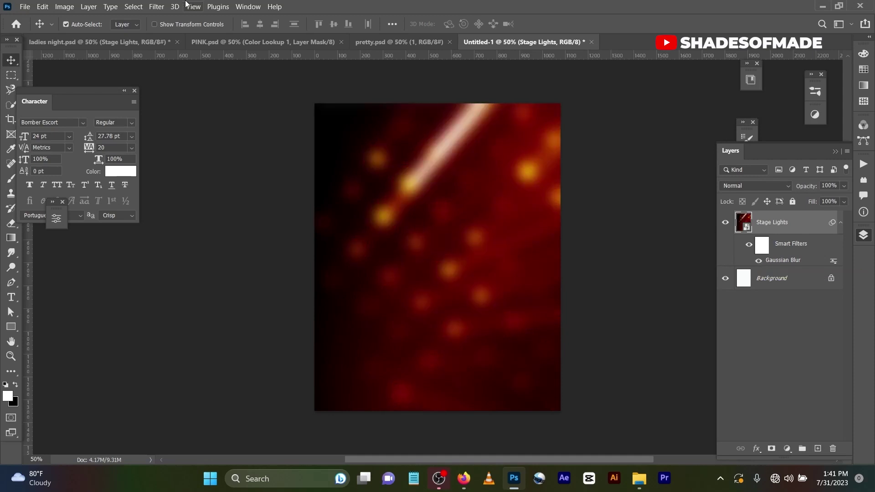
{"action": "left_click", "coordinate": [157, 6]}
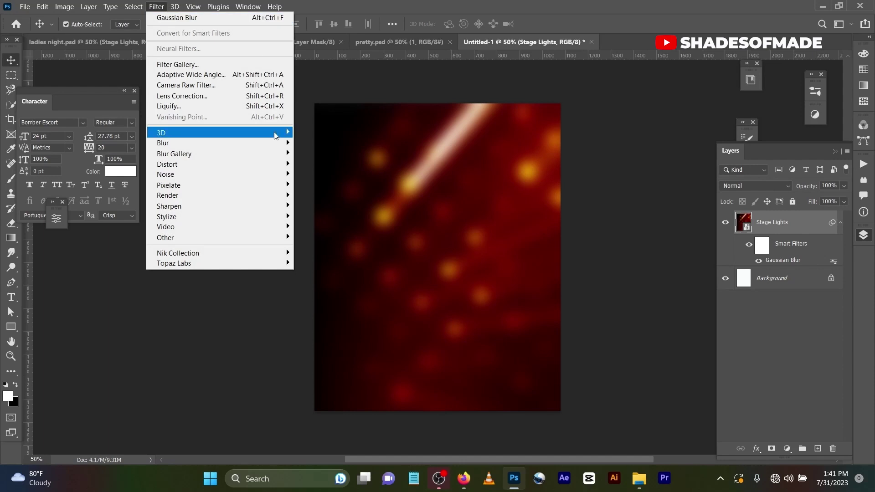
{"action": "mouse_move", "coordinate": [277, 144]}
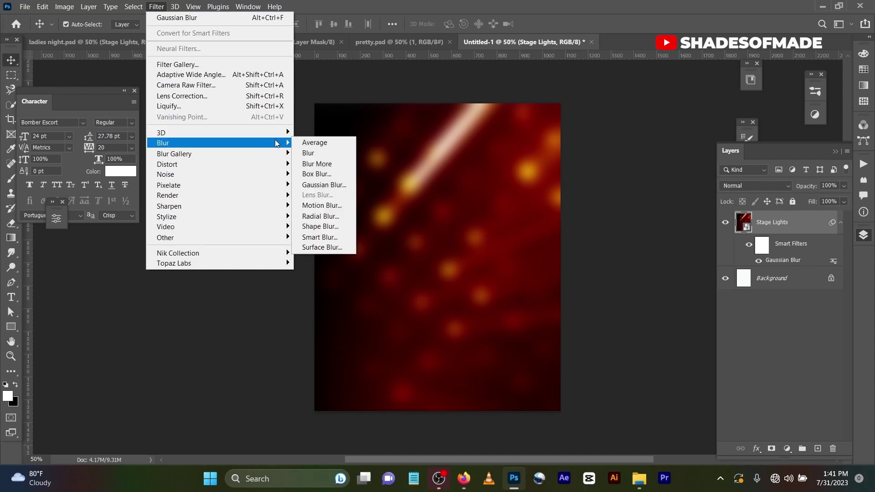
{"action": "left_click", "coordinate": [333, 184]}
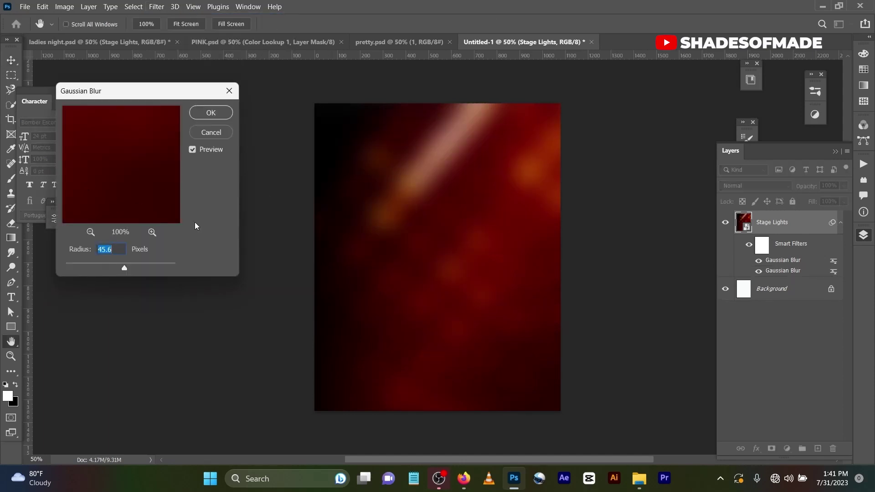
{"action": "left_click", "coordinate": [216, 131]}
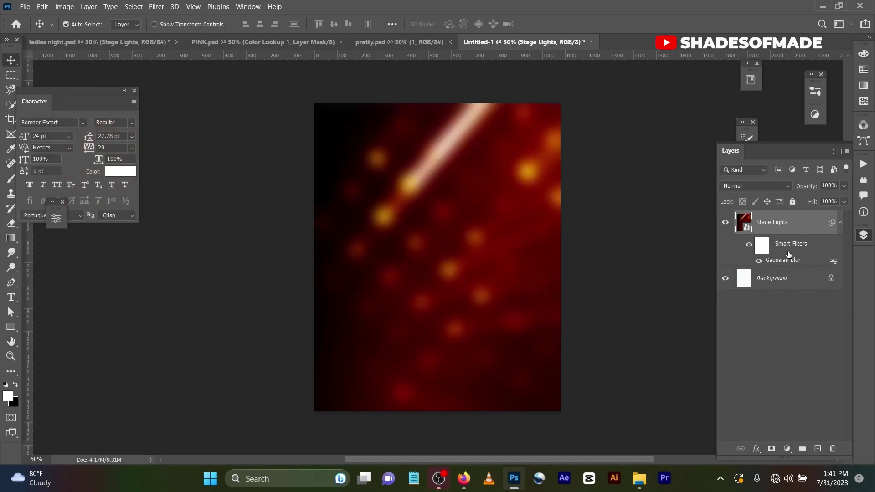
{"action": "double_click", "coordinate": [784, 263]}
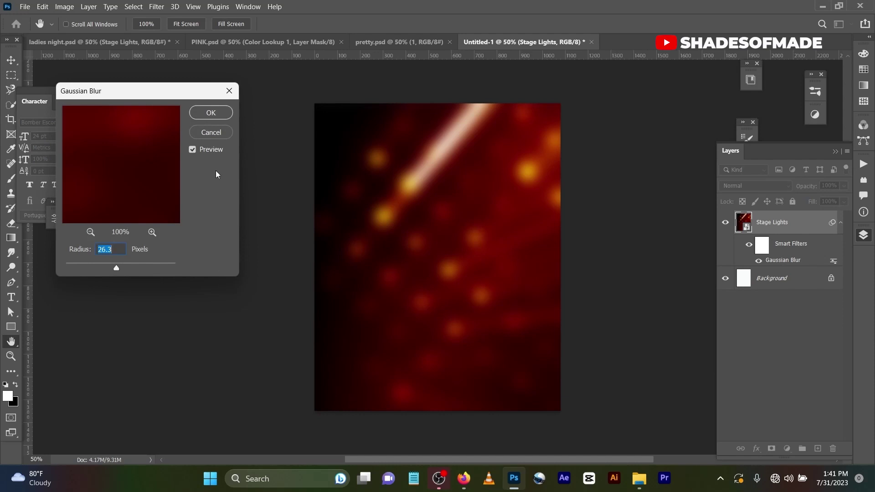
{"action": "left_click", "coordinate": [211, 113]}
- Copy the Camada 6 model layer from ladies night.psd into the new document and move the model slightly down
{"action": "left_click", "coordinate": [395, 44]}
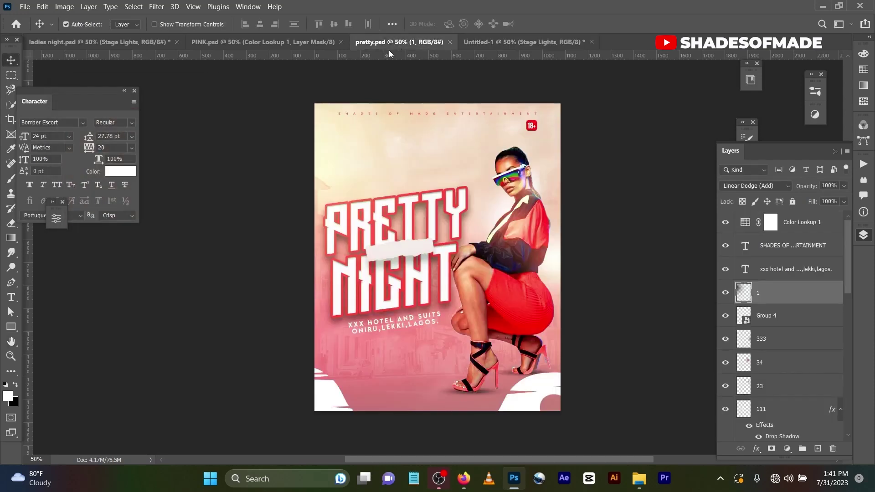
{"action": "left_click", "coordinate": [93, 42]}
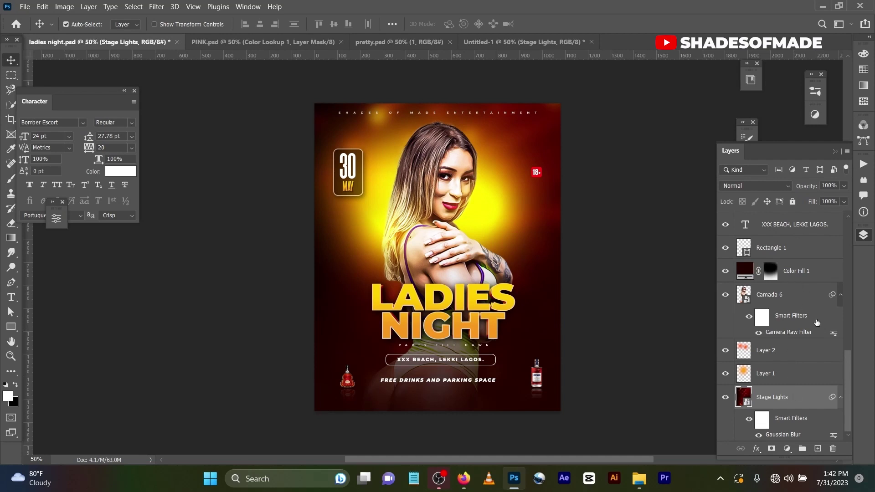
{"action": "left_click", "coordinate": [786, 300]}
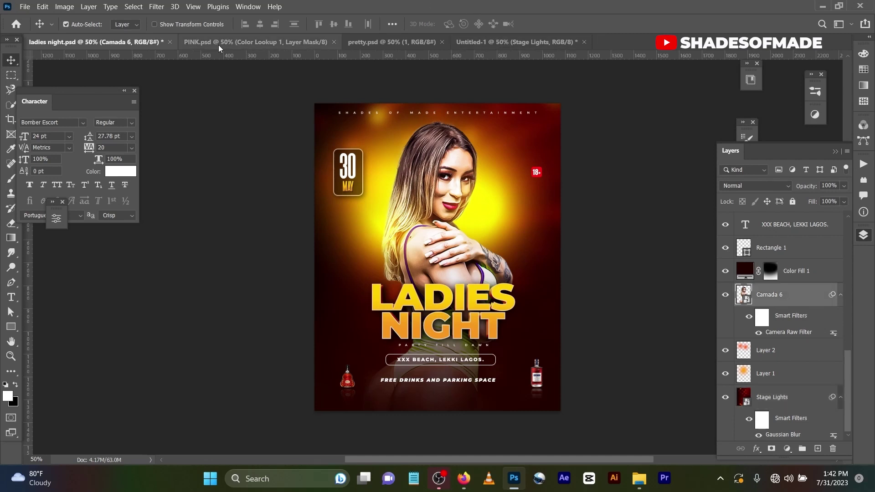
{"action": "left_click", "coordinate": [513, 43]}
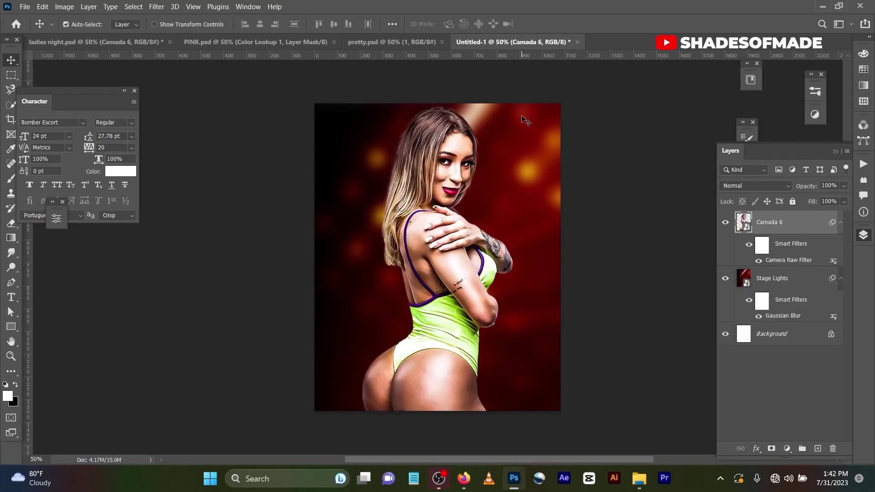
{"action": "left_click_drag", "start_coordinate": [463, 234], "coordinate": [463, 273]}
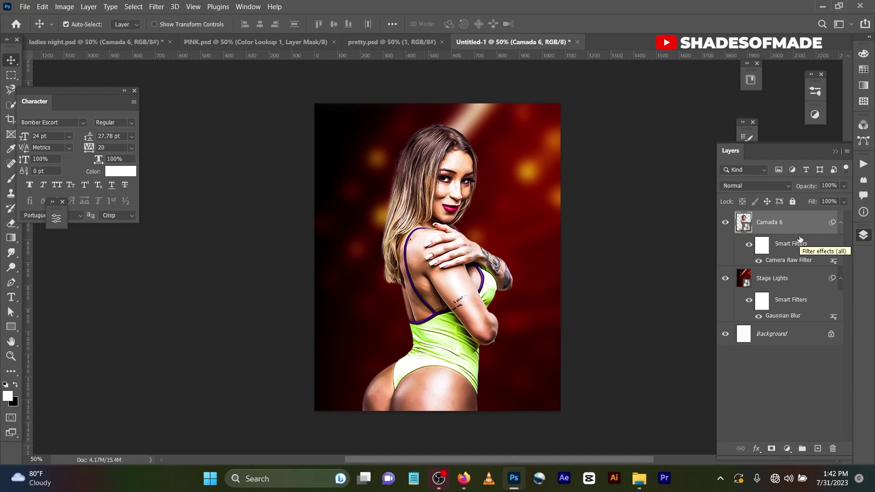
- Copy the orange glow on Layer 1 from ladies night.psd into the new document, placing it between Camada 6 and Stage Lights
{"action": "left_click", "coordinate": [388, 47]}
{"action": "left_click", "coordinate": [224, 46]}
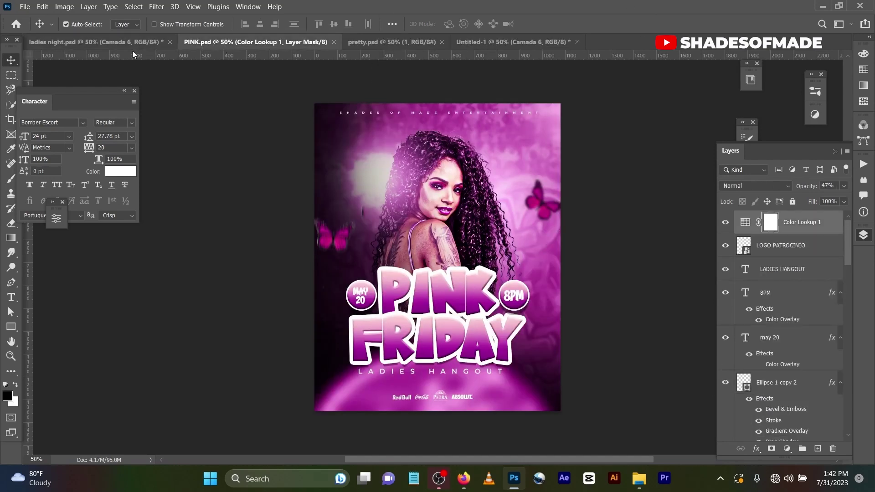
{"action": "left_click", "coordinate": [120, 44]}
{"action": "scroll", "coordinate": [773, 322], "scroll_direction": "down", "scroll_amount": 3}
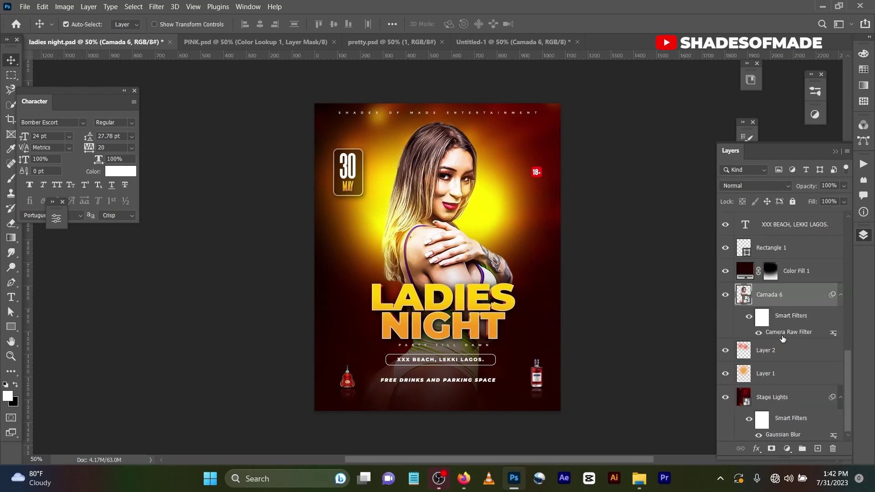
{"action": "left_click", "coordinate": [777, 373]}
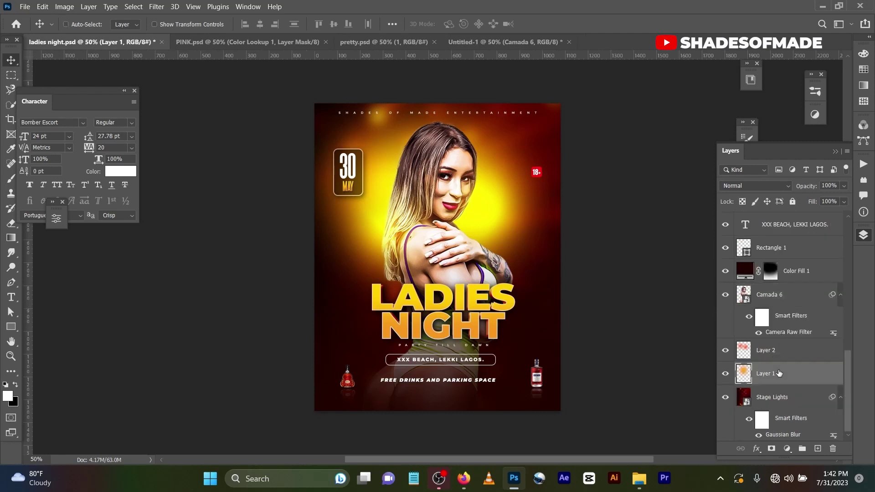
{"action": "left_click", "coordinate": [523, 42]}
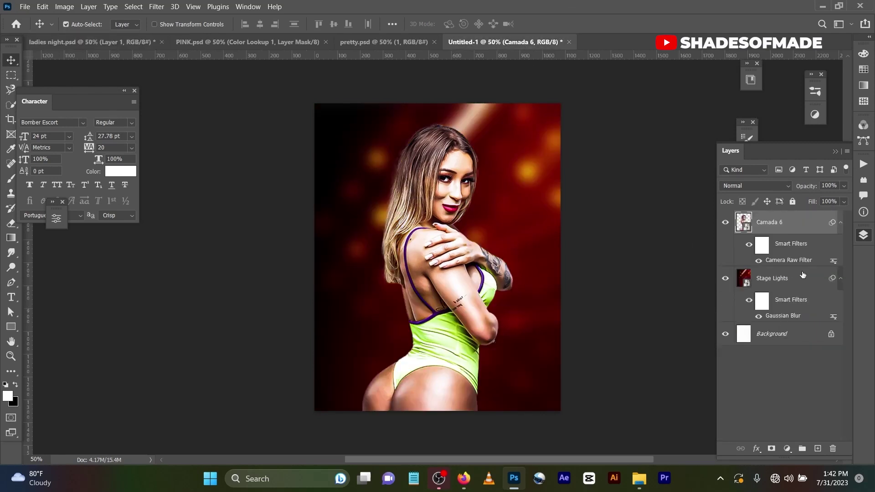
{"action": "key", "text": "ctrl+v"}
{"action": "left_click_drag", "start_coordinate": [799, 223], "coordinate": [784, 292]}
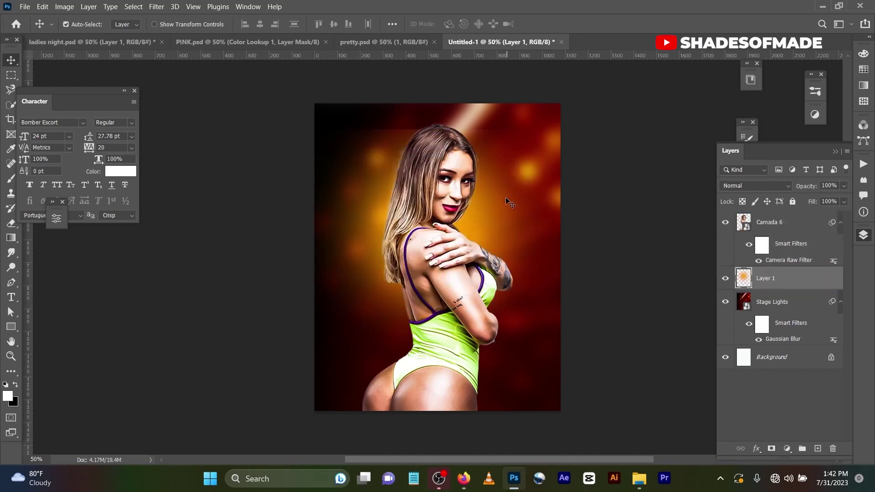
- Scale the Layer 1 glow up to about 110%, reaching the canvas's top edge, and set its blend mode to Linear Dodge (Add)
{"action": "key", "text": "ctrl+t"}
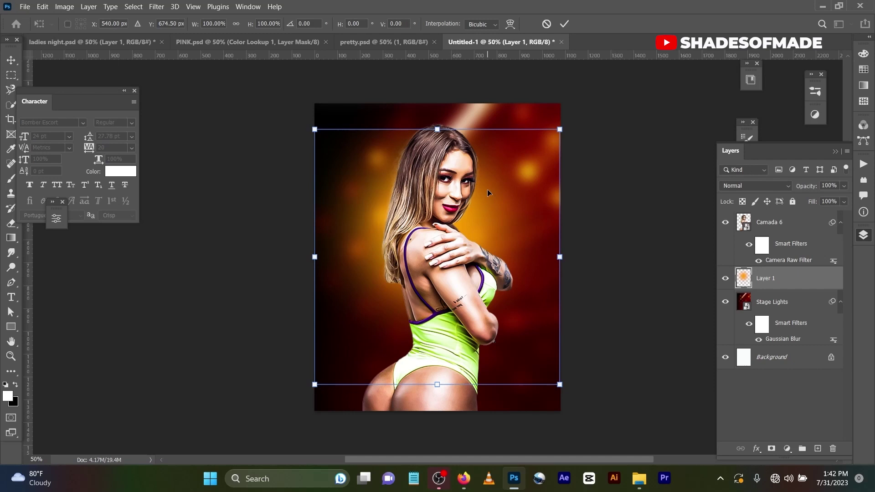
{"action": "left_click_drag", "start_coordinate": [437, 129], "coordinate": [441, 99]}
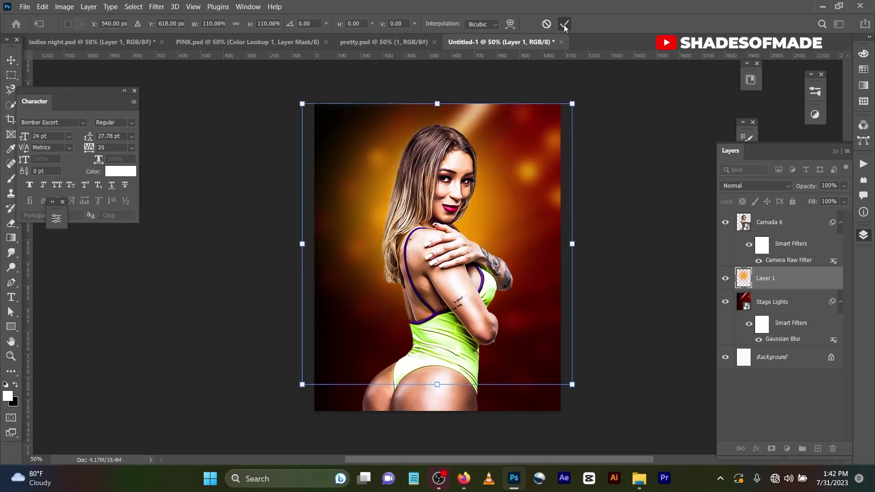
{"action": "left_click", "coordinate": [565, 25]}
{"action": "left_click", "coordinate": [778, 184]}
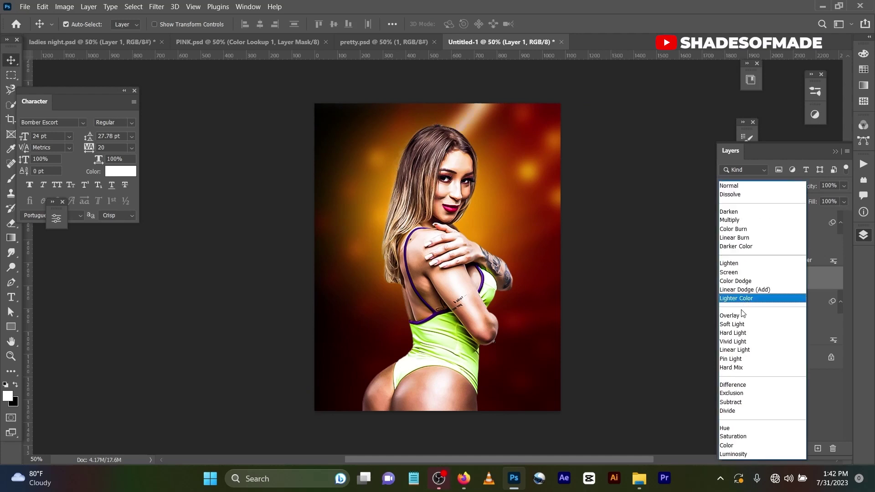
{"action": "left_click", "coordinate": [744, 290]}
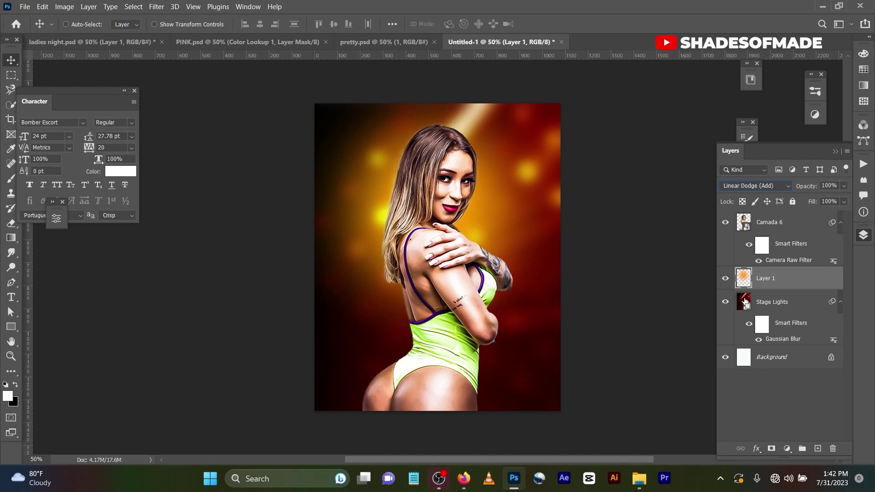
- Duplicate the Layer 1 glow and shift the copy to the canvas's left side, slightly lower than the original
{"action": "key", "text": "ctrl+j"}
{"action": "left_click_drag", "start_coordinate": [394, 179], "coordinate": [328, 206]}
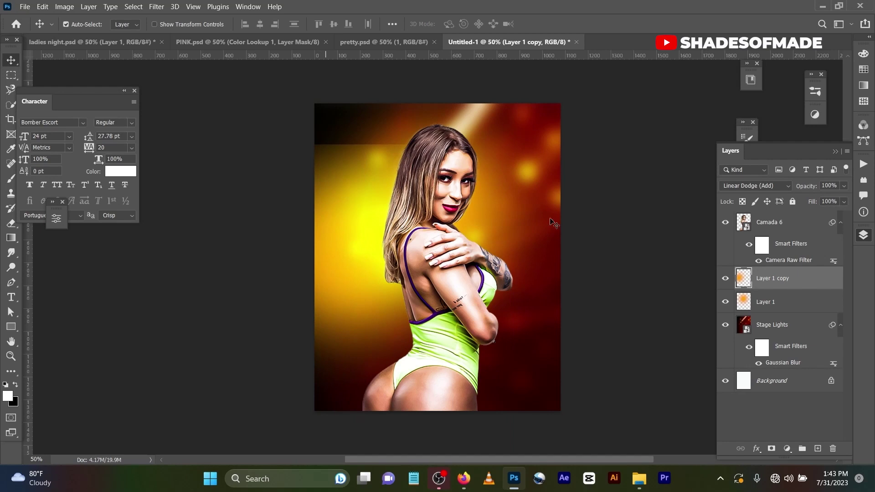
- Add a layer mask to the duplicated glow and fade out its hard upper edge with a black-to-transparent linear gradient
{"action": "left_click", "coordinate": [771, 449]}
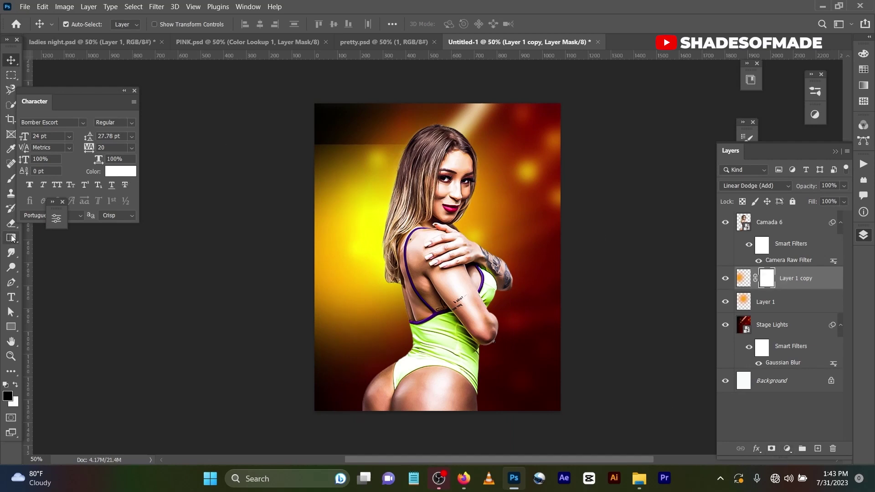
{"action": "left_click", "coordinate": [11, 238]}
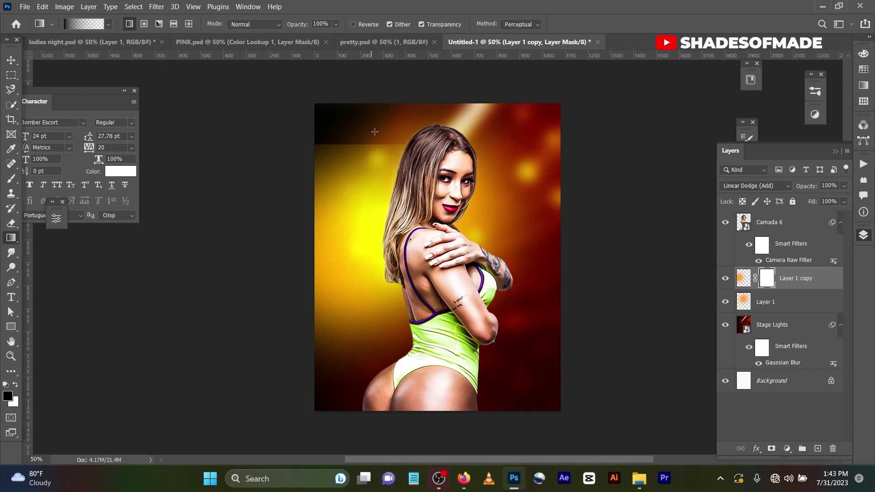
{"action": "left_click_drag", "start_coordinate": [375, 131], "coordinate": [366, 203]}
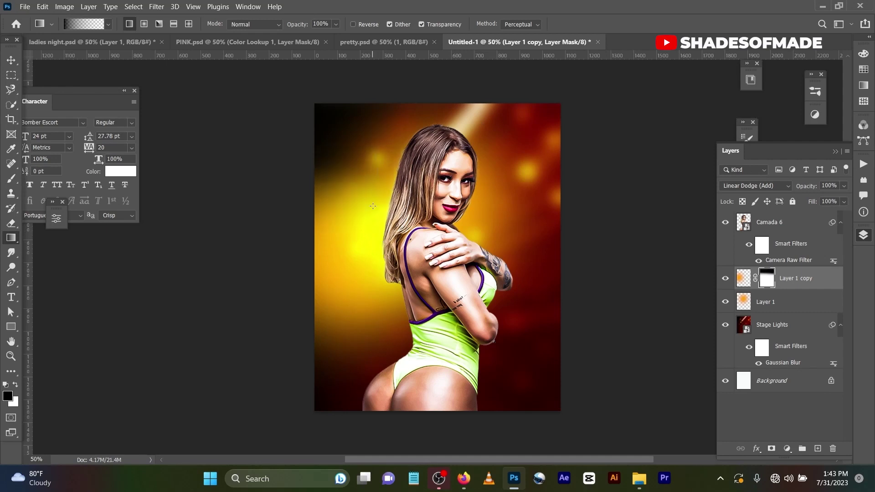
{"action": "key", "text": "v"}
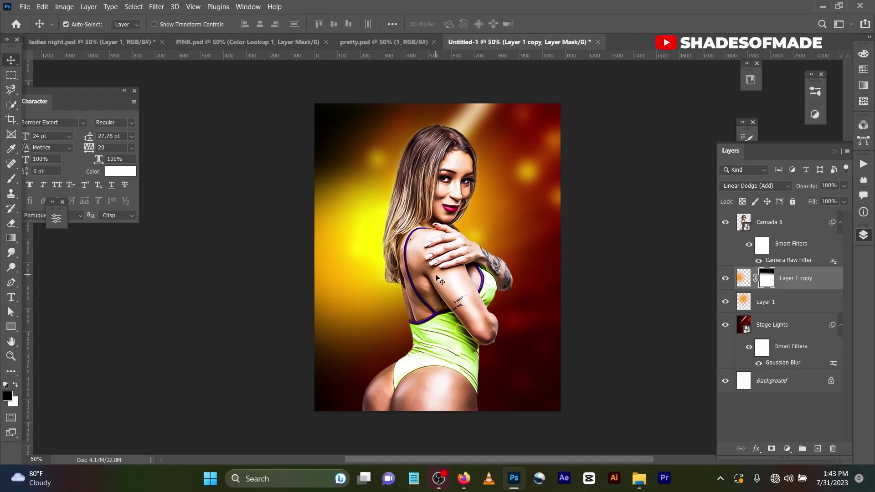
{"action": "key", "text": "ctrl"}
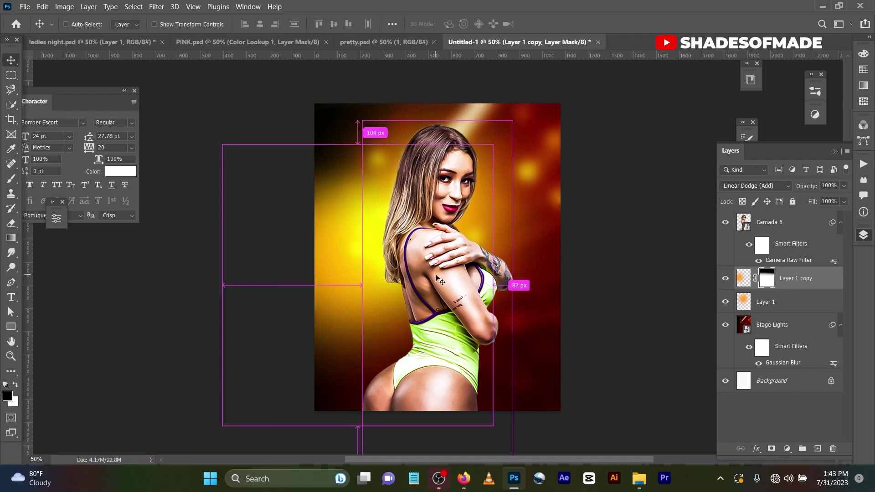
- Duplicate the masked glow on Layer 1 copy and place the new copy on the canvas's right side
{"action": "key", "text": "ctrl+j"}
{"action": "left_click_drag", "start_coordinate": [359, 256], "coordinate": [531, 253]}
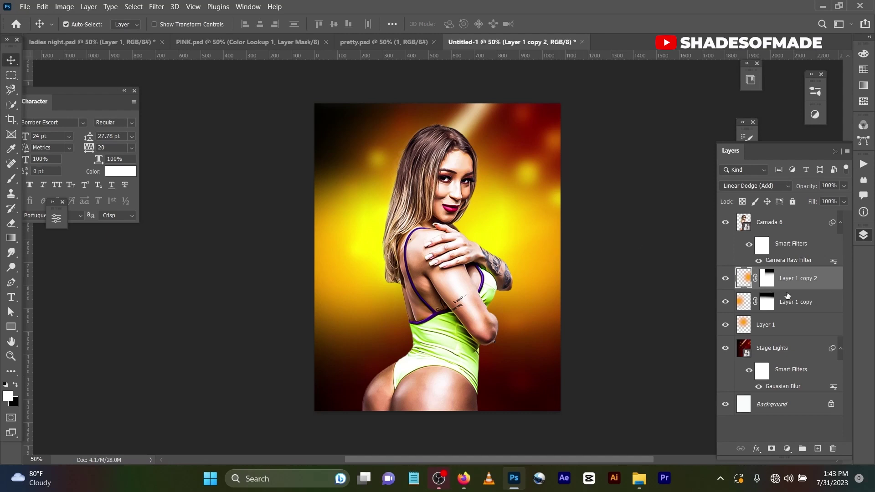
- Hide all three orange glow layers: Layer 1, Layer 1 copy and Layer 1 copy 2
{"action": "left_click", "coordinate": [782, 333]}
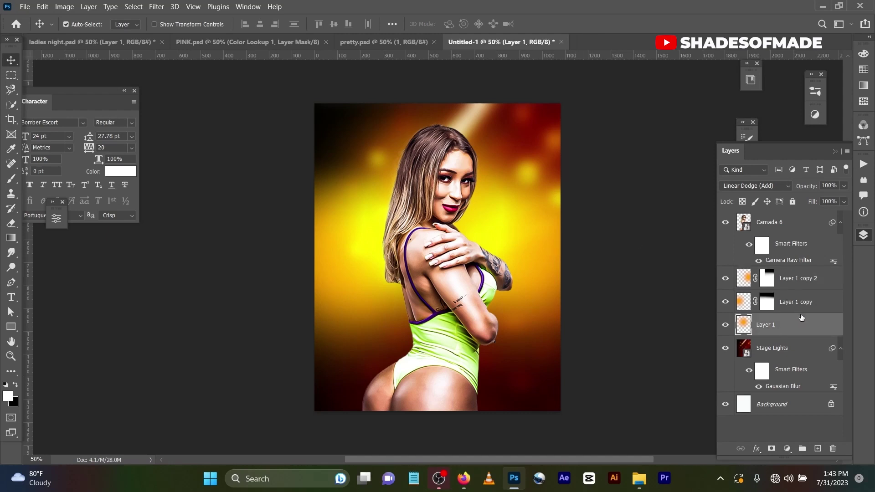
{"action": "left_click", "coordinate": [725, 324]}
{"action": "left_click", "coordinate": [725, 301]}
{"action": "left_click", "coordinate": [726, 278]}
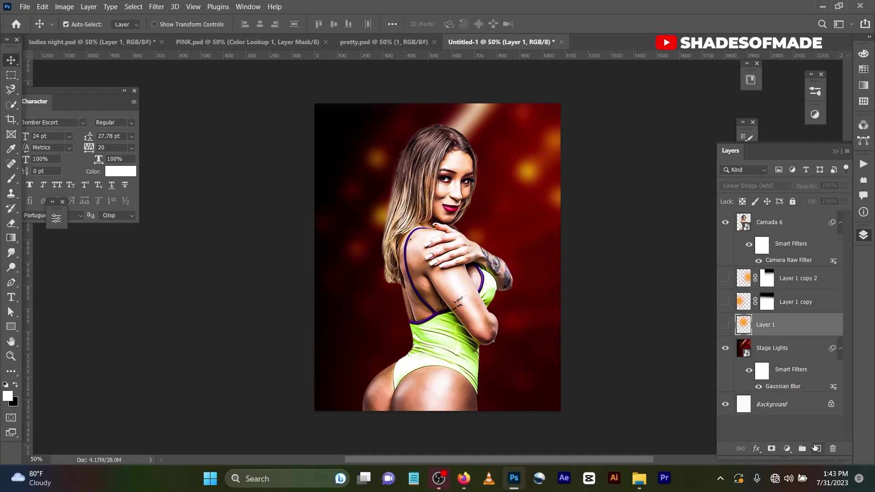
- Add a layer above Layer 1 and paint one soft 500 px dab beside the model's arm in orange sampled from the backdrop
{"action": "left_click", "coordinate": [817, 448]}
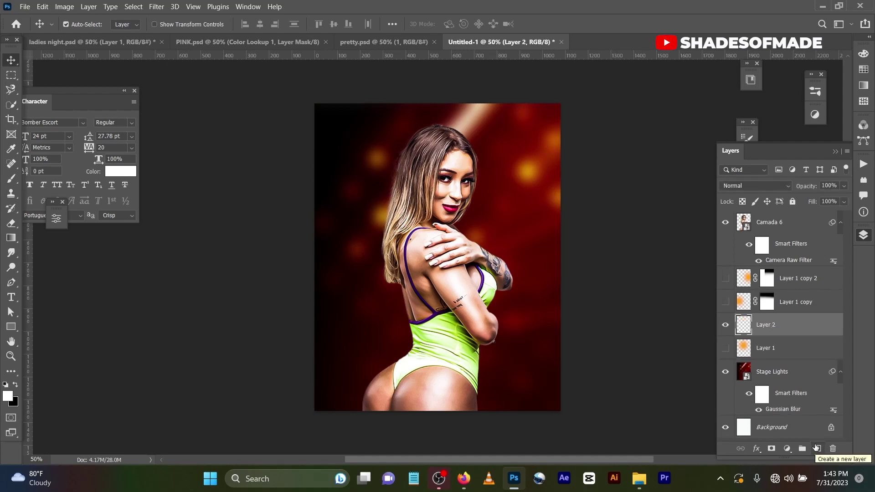
{"action": "key", "text": "b"}
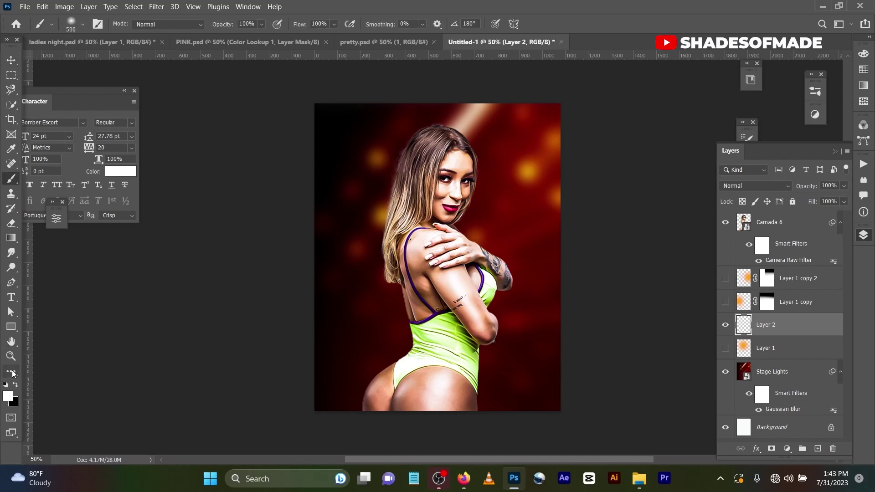
{"action": "left_click", "coordinate": [10, 397]}
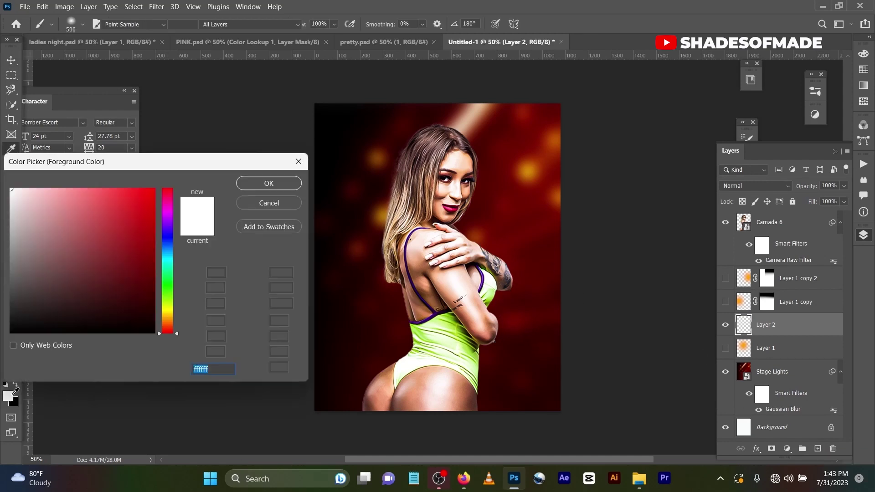
{"action": "left_click", "coordinate": [537, 170]}
{"action": "left_click", "coordinate": [265, 183]}
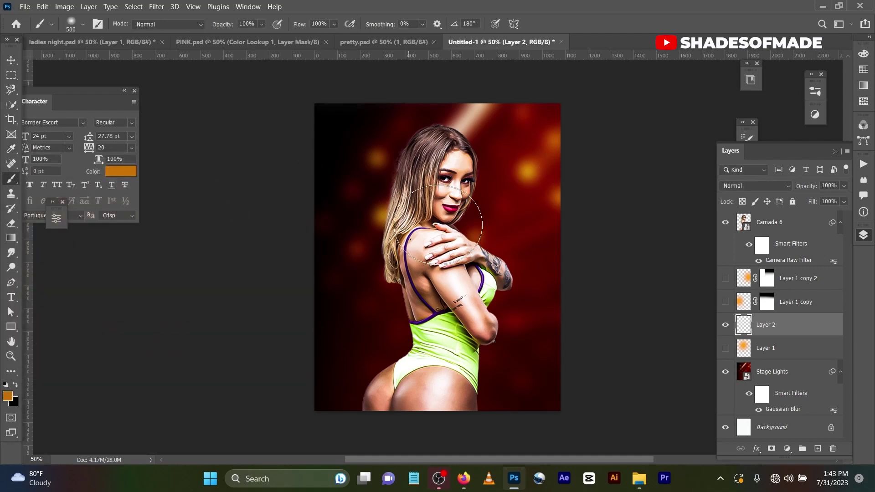
{"action": "left_click", "coordinate": [497, 238]}
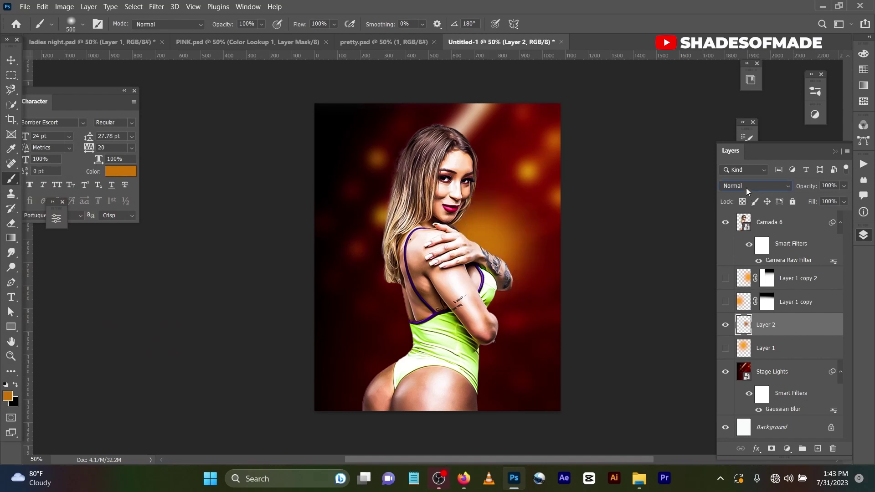
- Set the painted dab's blend mode to Linear Dodge (Add), scale it to about 155.7% and shift it up behind the model's right side
{"action": "left_click", "coordinate": [745, 187]}
{"action": "left_click", "coordinate": [768, 291]}
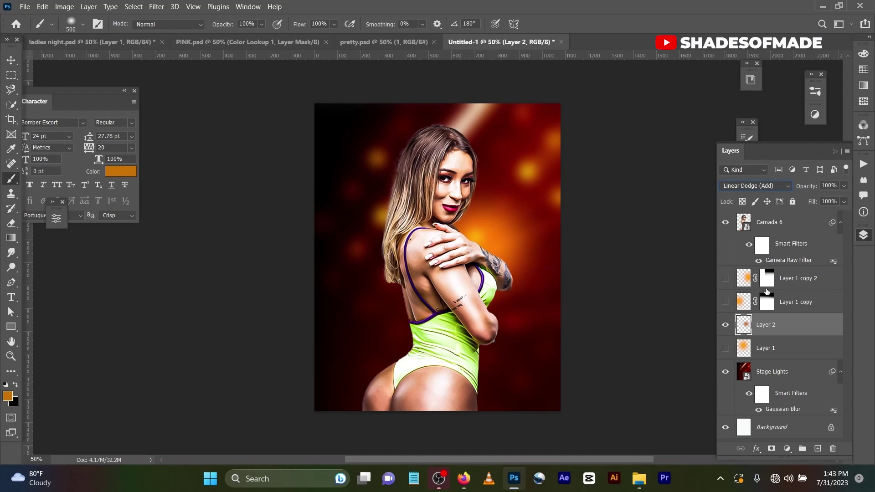
{"action": "key", "text": "ctrl+t"}
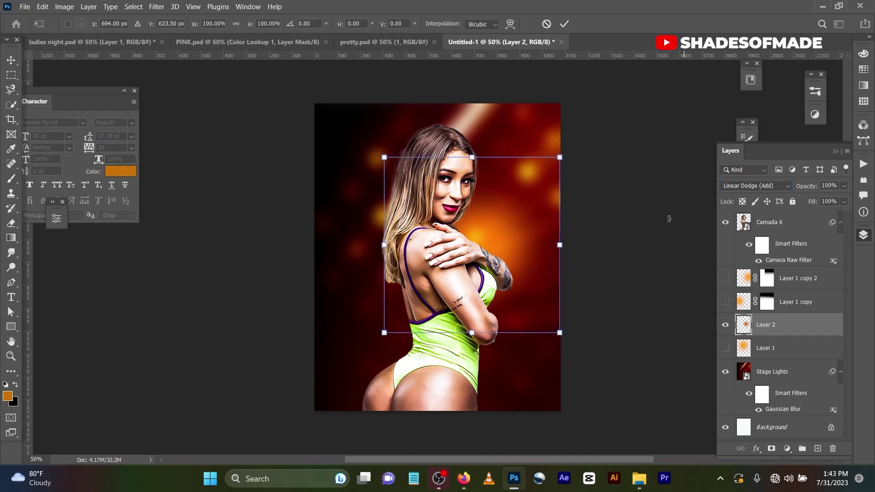
{"action": "left_click_drag", "start_coordinate": [561, 246], "coordinate": [658, 244]}
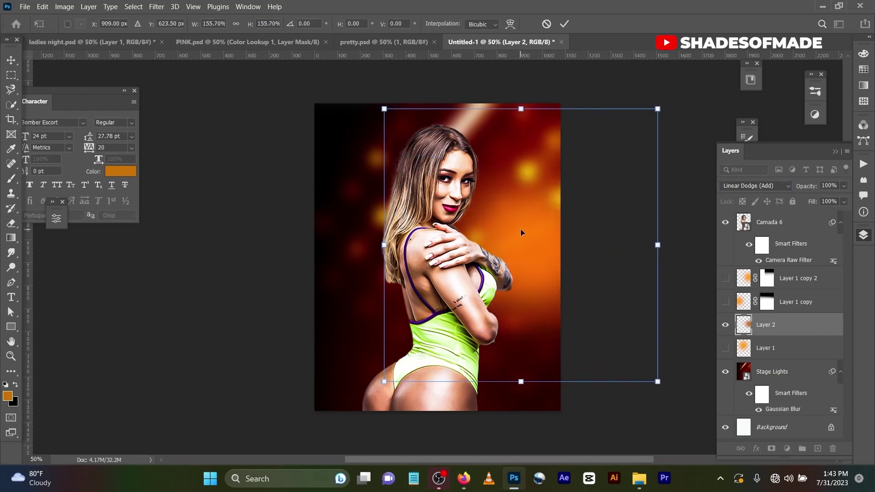
{"action": "left_click_drag", "start_coordinate": [525, 229], "coordinate": [496, 204]}
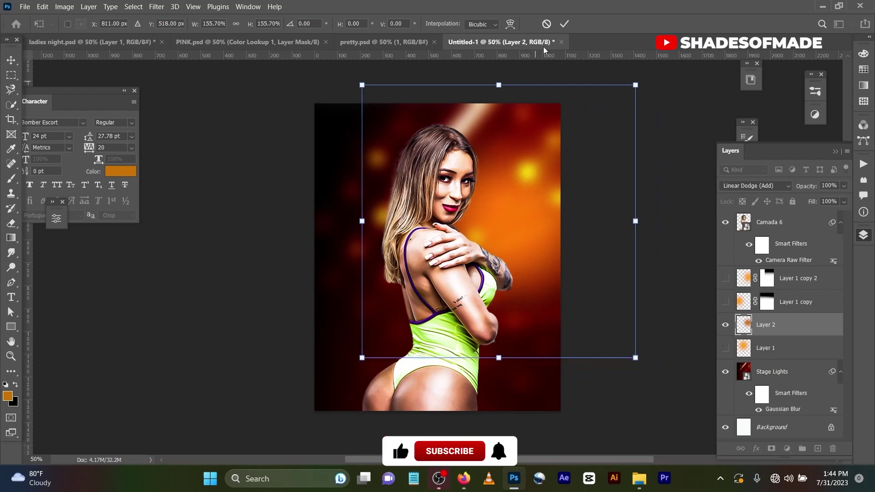
{"action": "left_click", "coordinate": [565, 25]}
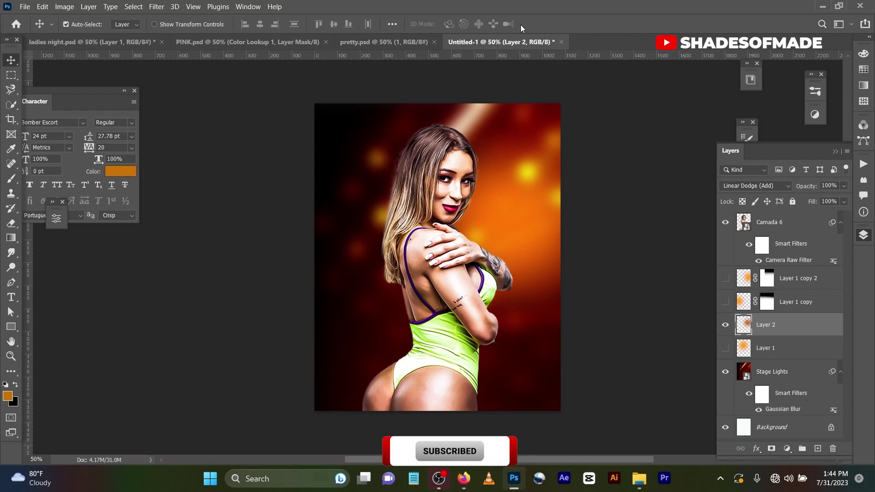
- Switch to ladies night.psd and hide the XXX BEACH address text and its Rectangle 1 frame
{"action": "left_click", "coordinate": [216, 46]}
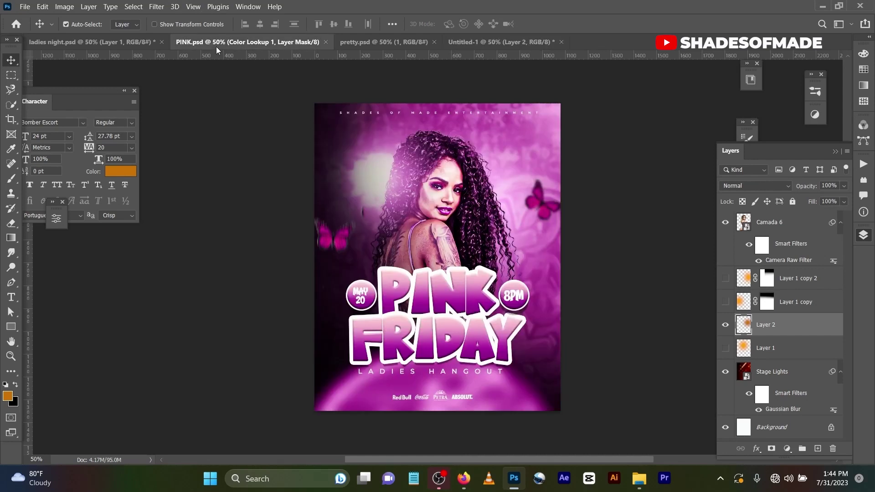
{"action": "left_click", "coordinate": [89, 40]}
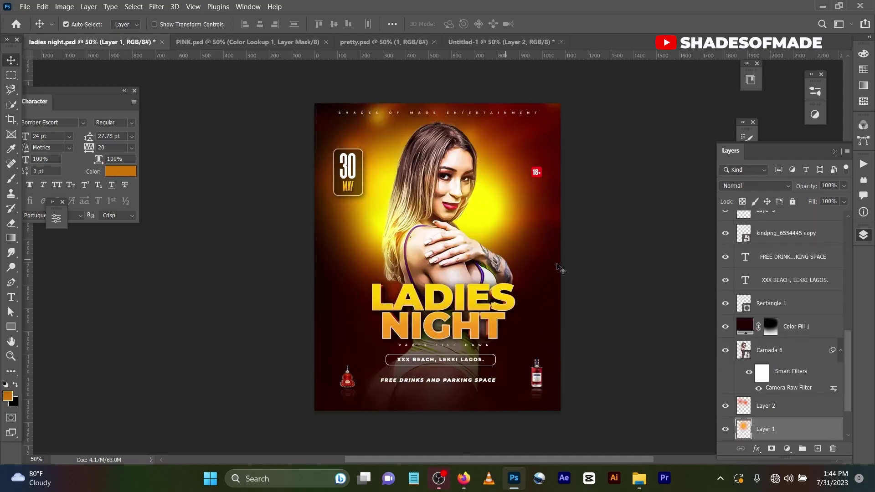
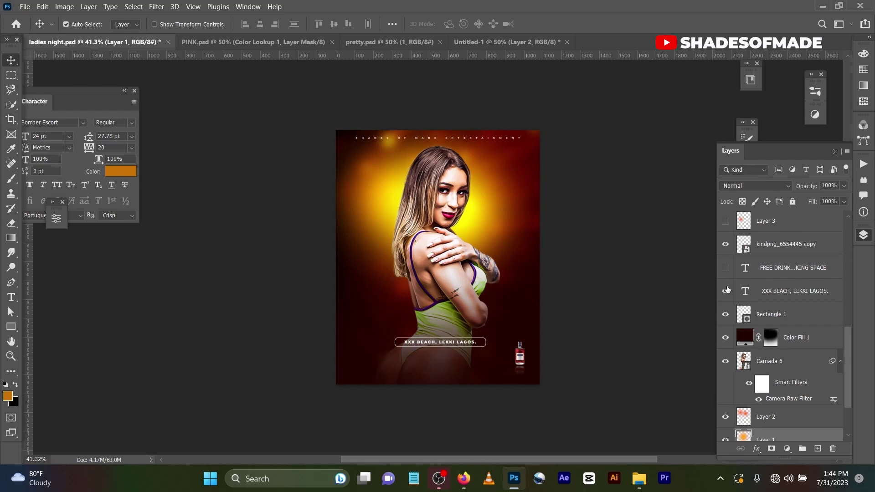
{"action": "left_click", "coordinate": [726, 291]}
{"action": "left_click", "coordinate": [729, 316]}
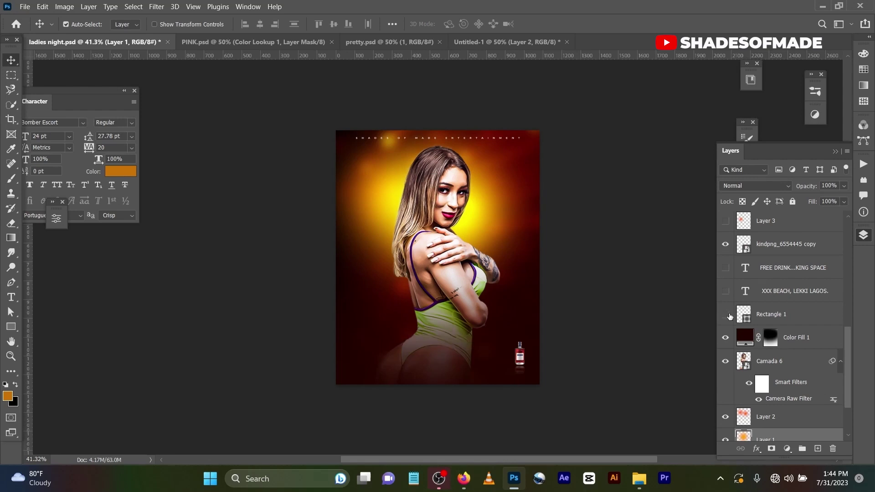
- Check the hex color of the Color Fill 1 layer in ladies night.psd
{"action": "left_click", "coordinate": [808, 343]}
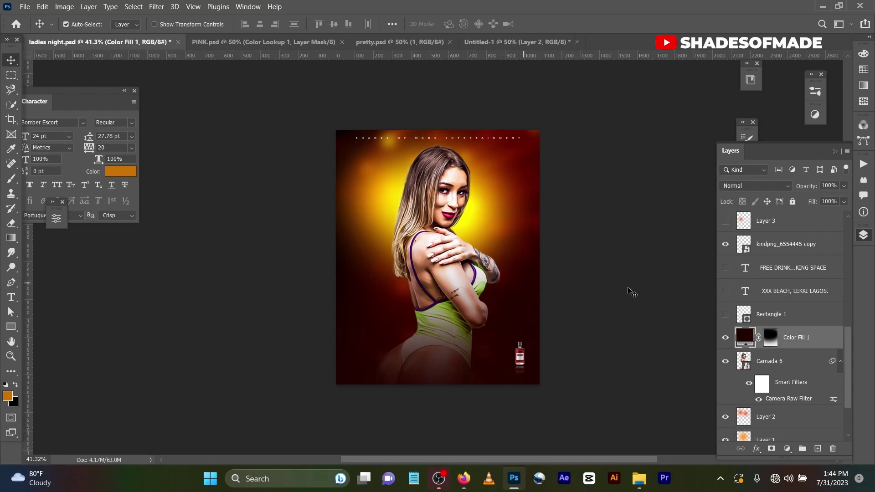
{"action": "double_click", "coordinate": [744, 335]}
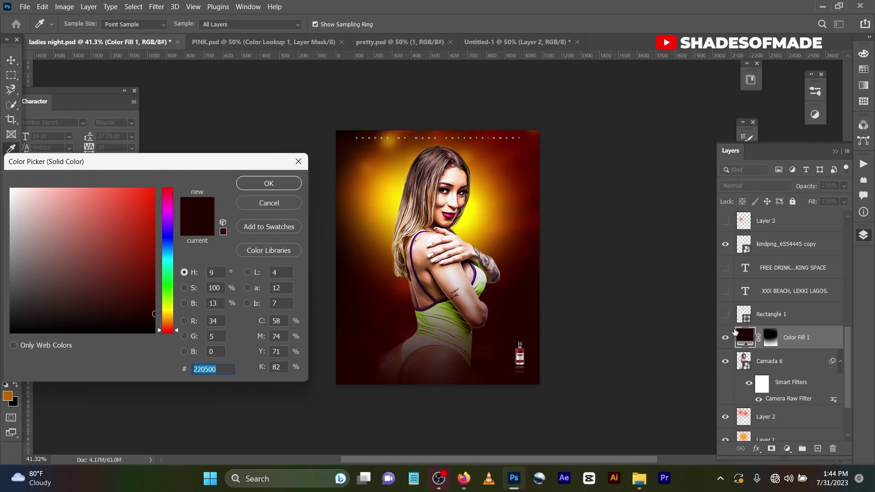
{"action": "left_click", "coordinate": [258, 184]}
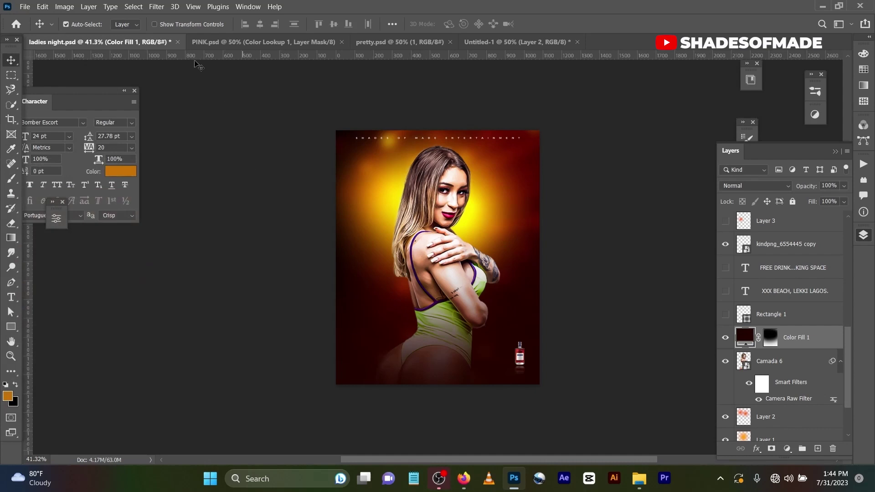
- In the new Untitled-1 document, add a Solid Color fill layer of #220500 above Camada 6
{"action": "left_click", "coordinate": [515, 45]}
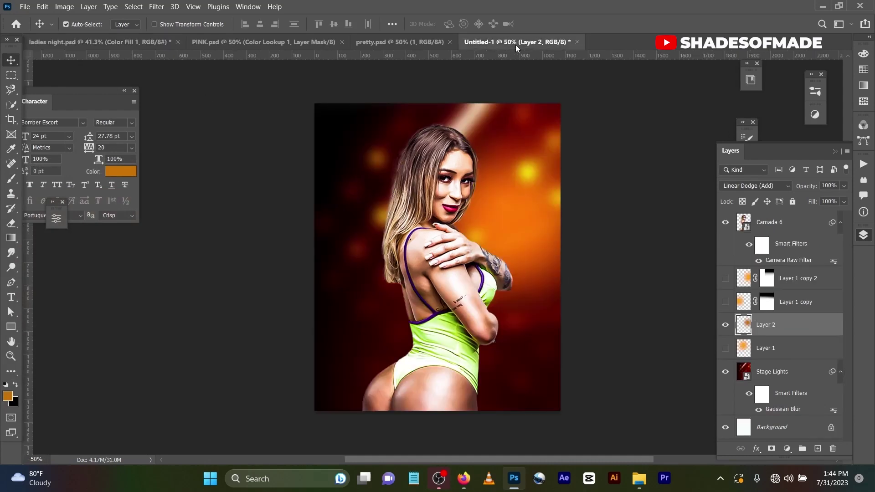
{"action": "left_click", "coordinate": [791, 222]}
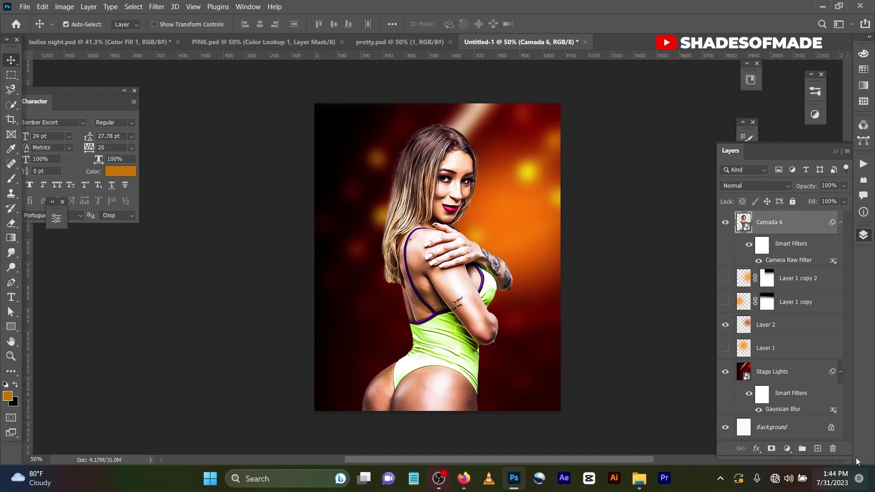
{"action": "left_click", "coordinate": [818, 449]}
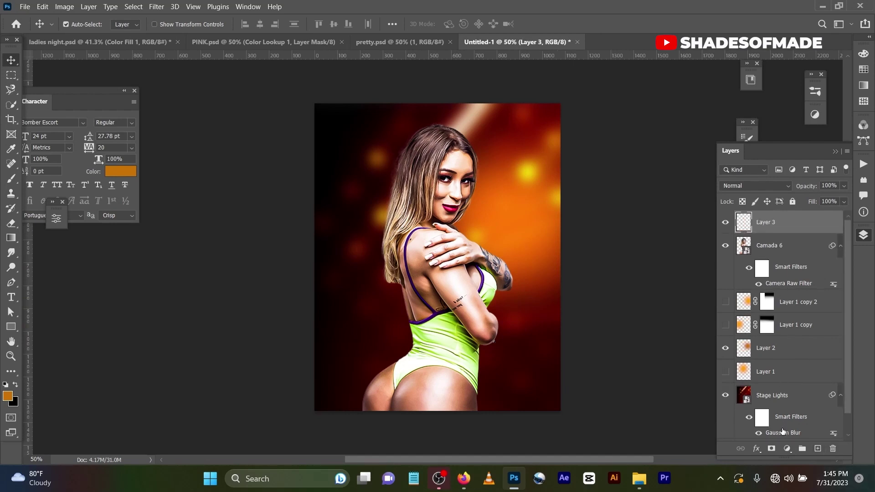
{"action": "left_click", "coordinate": [787, 449]}
{"action": "left_click", "coordinate": [797, 250]}
{"action": "type", "text": "22"}
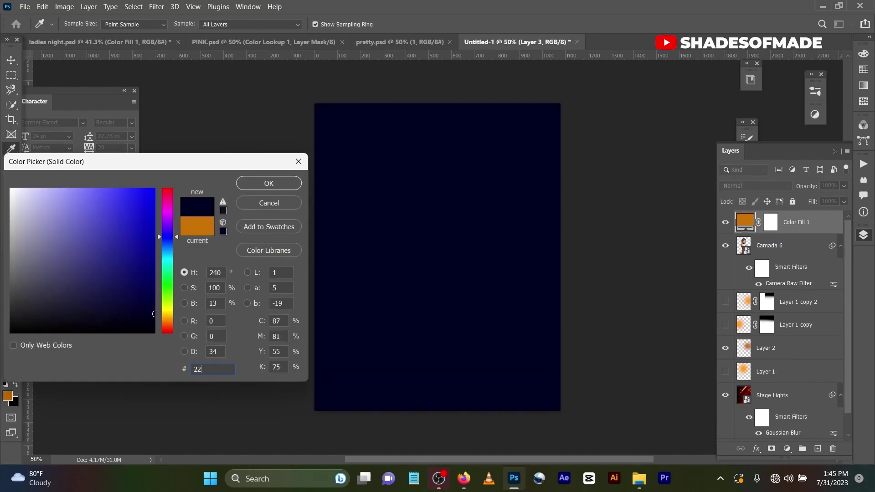
{"action": "type", "text": "0500"}
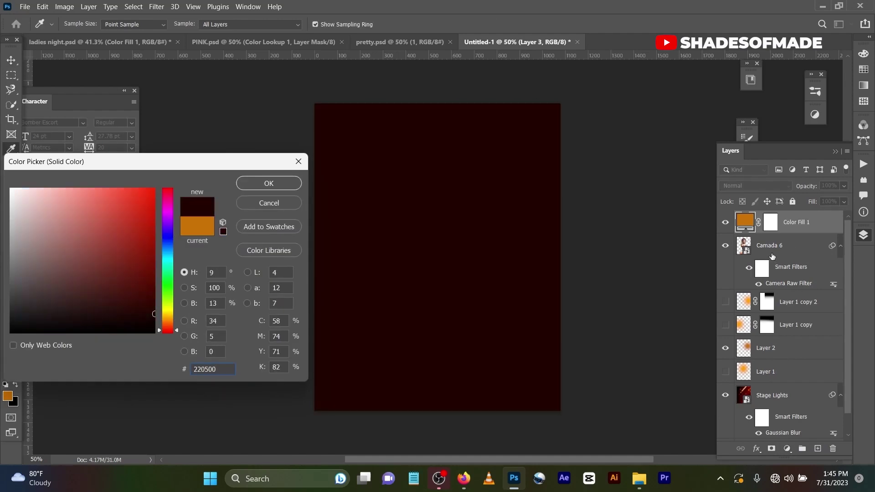
{"action": "left_click", "coordinate": [249, 182]}
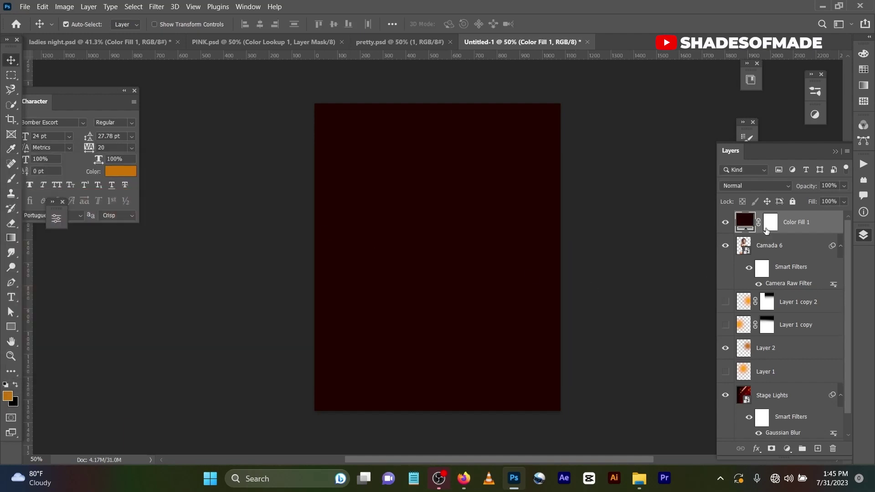
- Paint black on the color fill's mask over the model's upper body with a soft brush, first at 500 px and again at 1200 px
{"action": "left_click", "coordinate": [767, 230]}
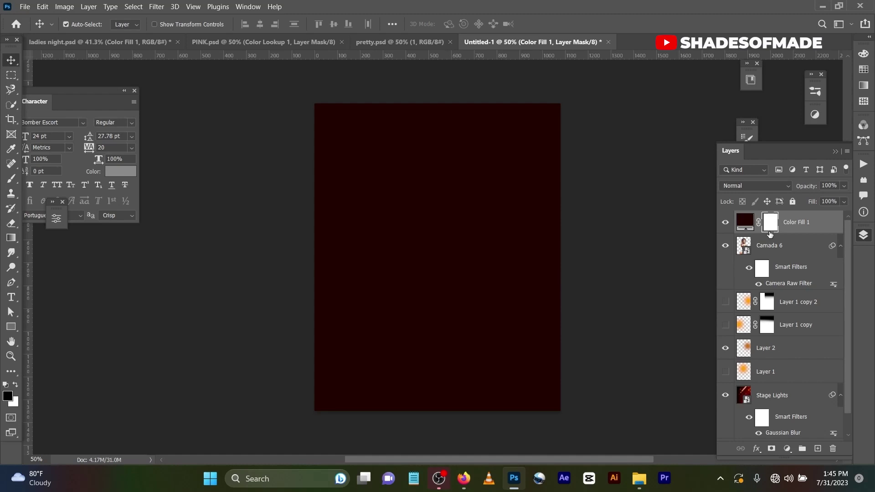
{"action": "key", "text": "b"}
{"action": "left_click", "coordinate": [430, 226]}
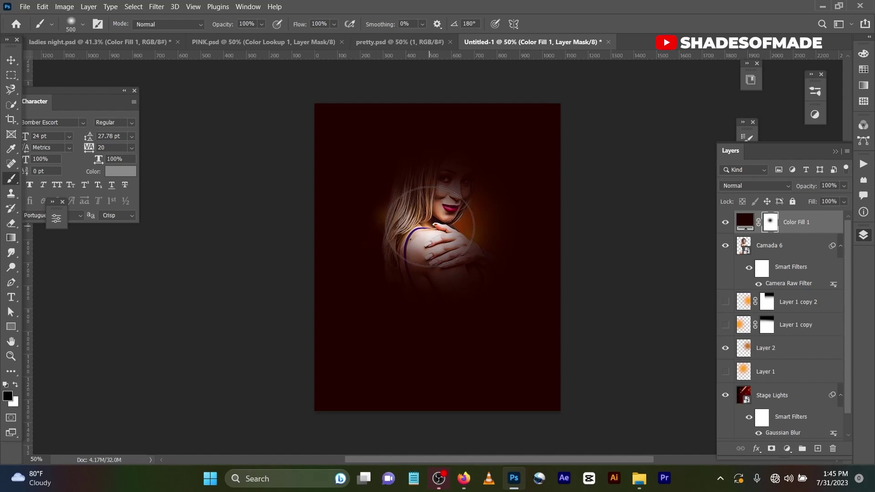
{"action": "key", "text": "bracketright"}
{"action": "key", "text": "bracketright"}
{"action": "key", "text": "bracketright"}
{"action": "key", "text": "bracketright"}
{"action": "key", "text": "bracketright"}
{"action": "key", "text": "bracketright"}
{"action": "key", "text": "bracketright"}
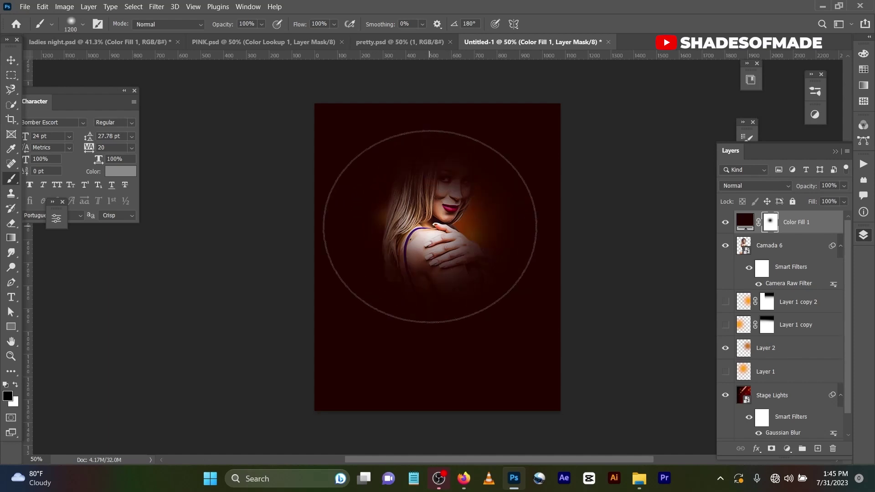
{"action": "left_click", "coordinate": [433, 227]}
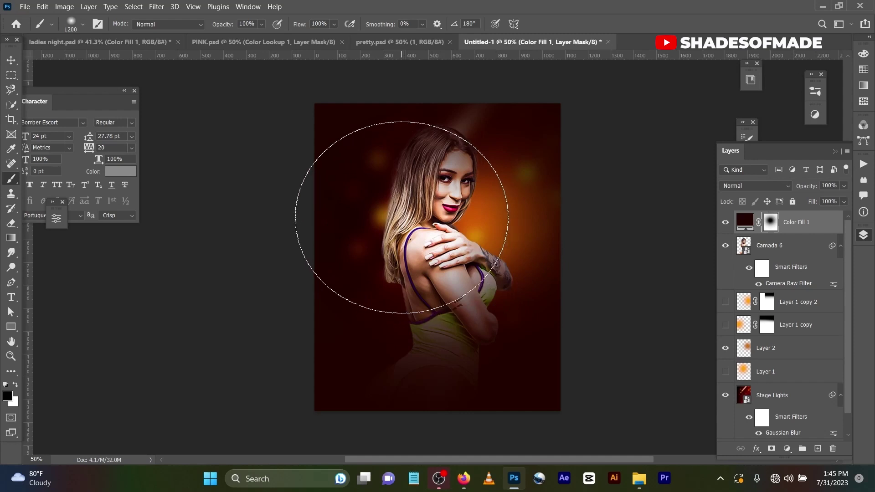
- Extend the black mask painting to both sides and the canvas's upper area, keeping the dark fill over the lower part
{"action": "left_click", "coordinate": [385, 226]}
{"action": "left_click", "coordinate": [515, 226]}
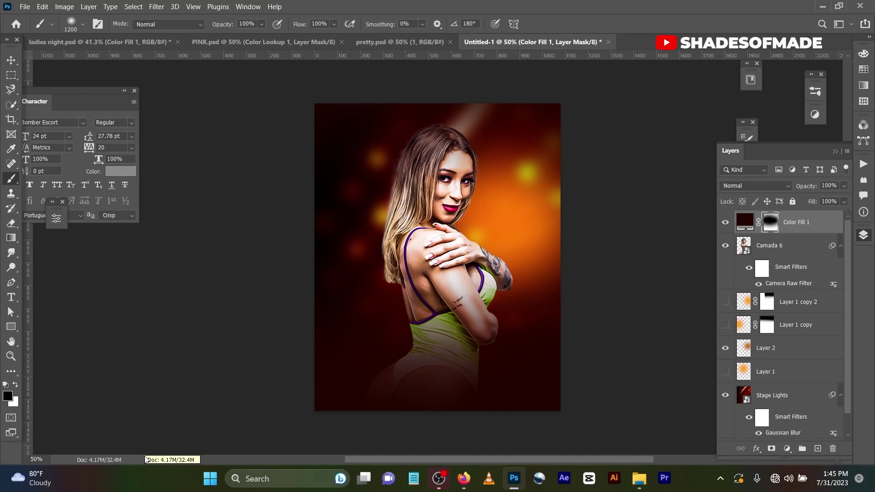
{"action": "left_click_drag", "start_coordinate": [460, 121], "coordinate": [412, 136]}
{"action": "mouse_move", "coordinate": [264, 136]}
{"action": "left_mouse_down"}
{"action": "mouse_move", "coordinate": [226, 144]}
{"action": "mouse_move", "coordinate": [539, 141]}
{"action": "mouse_move", "coordinate": [332, 193]}
{"action": "mouse_move", "coordinate": [409, 385]}
{"action": "left_mouse_up"}
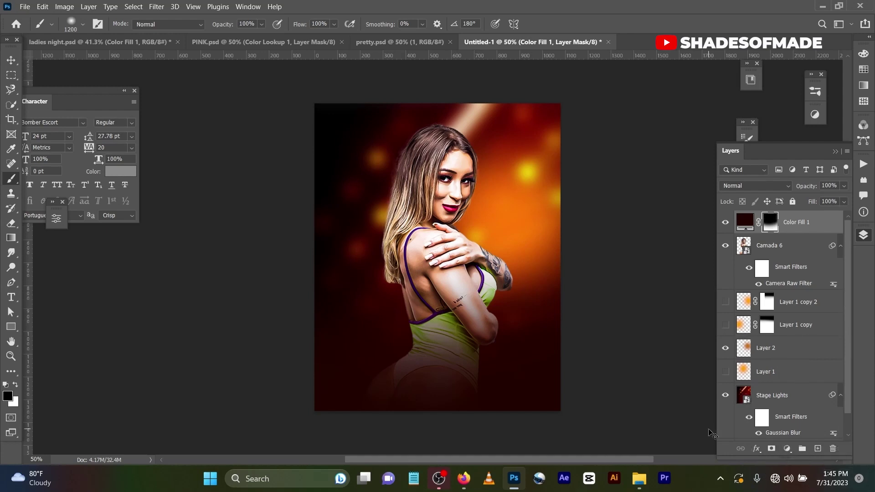
{"action": "key", "text": "v"}
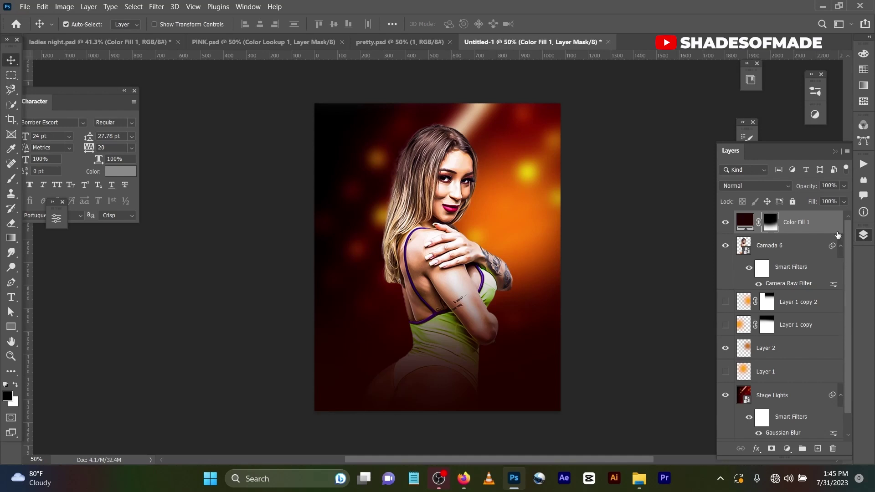
- Switch to ladies night.psd, make the Rectangle 1 layer visible and select it
{"action": "left_click", "coordinate": [367, 42]}
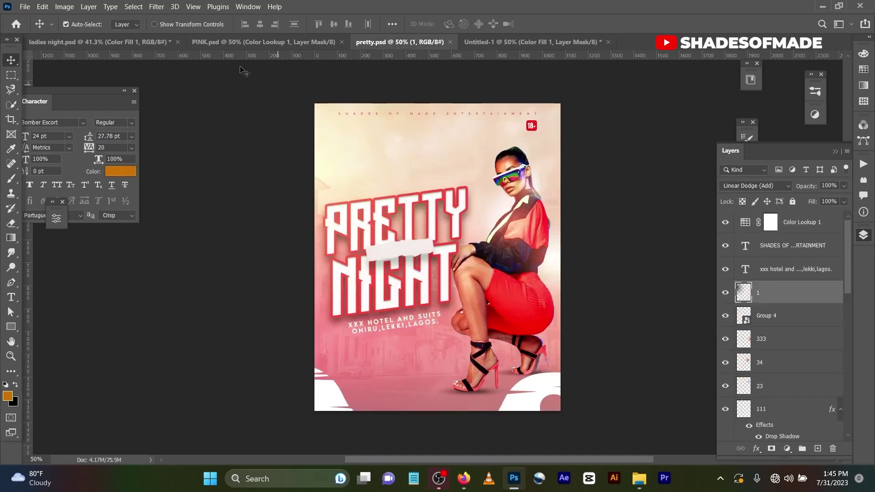
{"action": "left_click", "coordinate": [127, 42]}
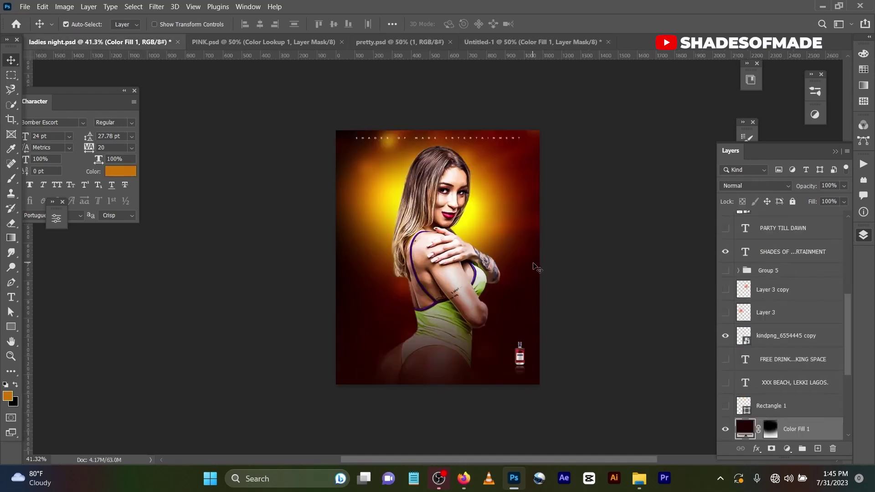
{"action": "scroll", "coordinate": [813, 326], "scroll_direction": "down", "scroll_amount": 3}
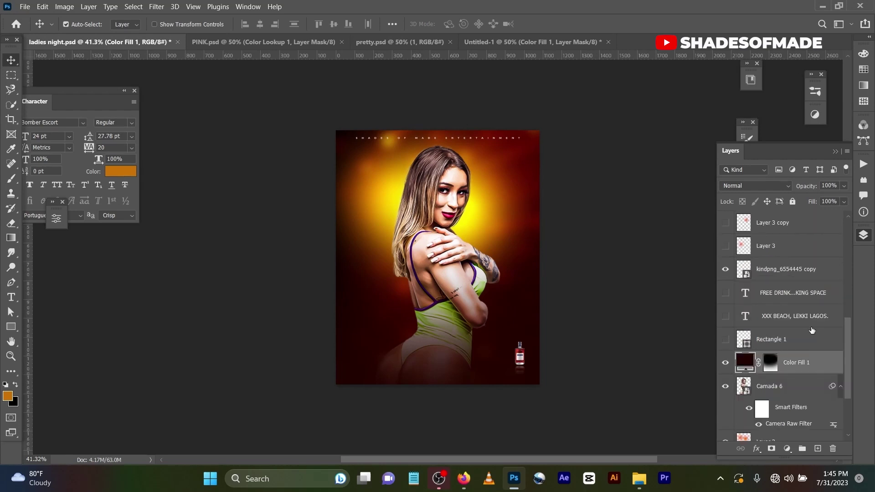
{"action": "scroll", "coordinate": [698, 330], "scroll_direction": "down", "scroll_amount": 1}
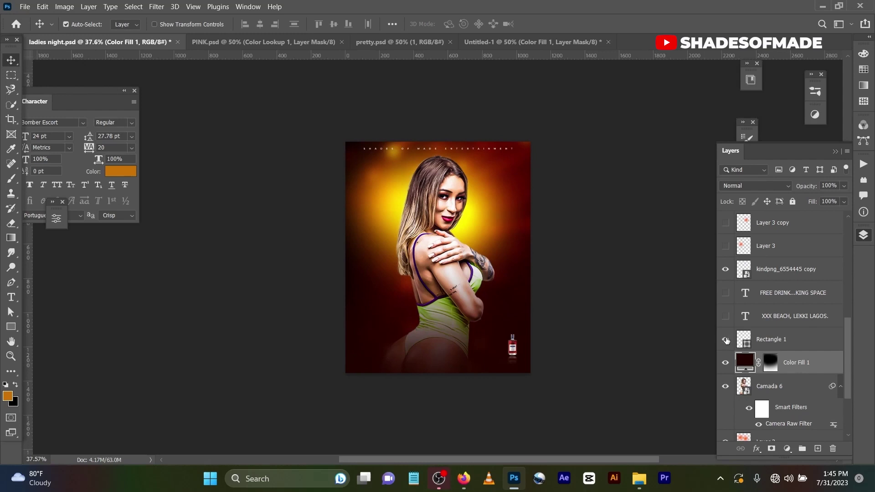
{"action": "left_click", "coordinate": [726, 340]}
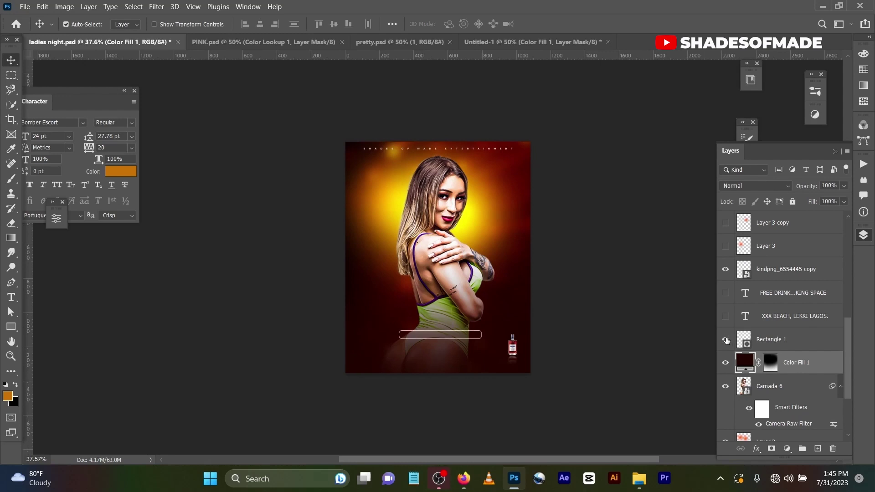
{"action": "left_click", "coordinate": [797, 346]}
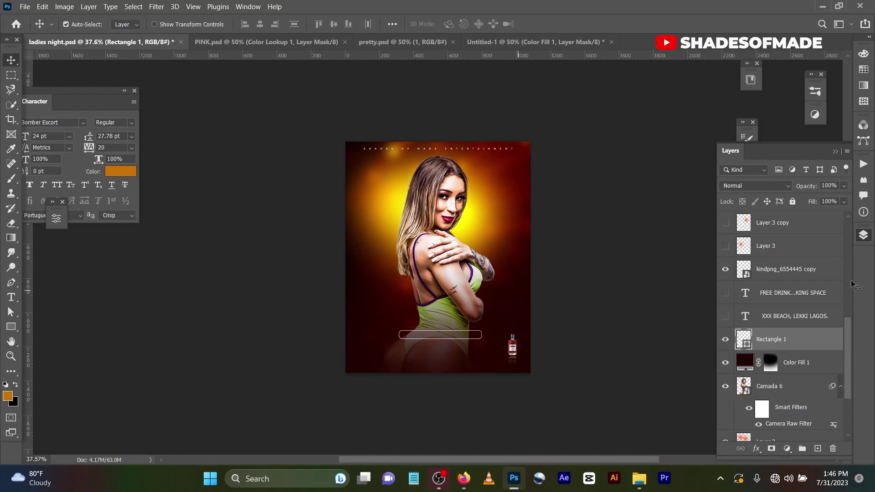
- Draw a rounded rectangle about 419 x 86 px with no fill and a 2 px white stroke across the model's hair and face
{"action": "left_click", "coordinate": [14, 331]}
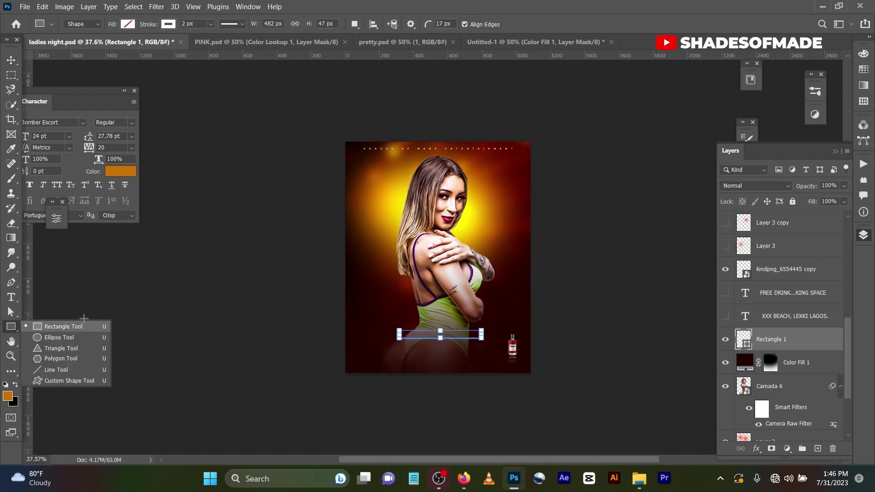
{"action": "left_click", "coordinate": [74, 329]}
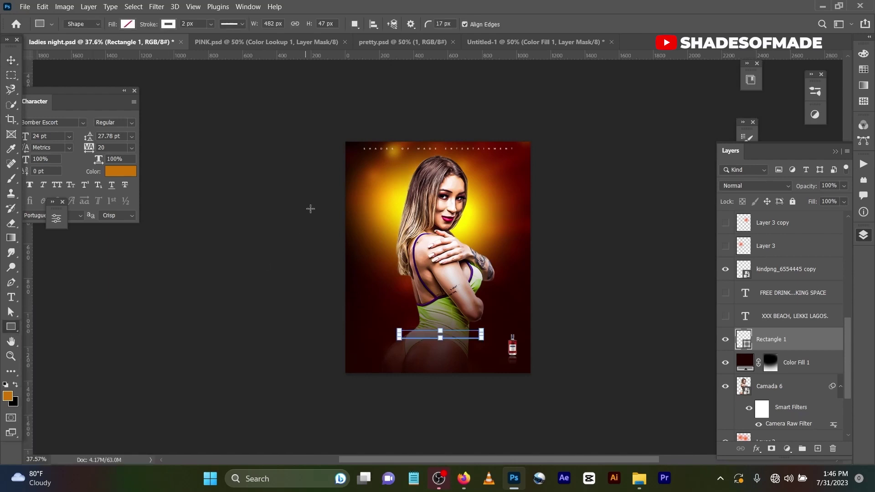
{"action": "left_click_drag", "start_coordinate": [377, 199], "coordinate": [445, 213]}
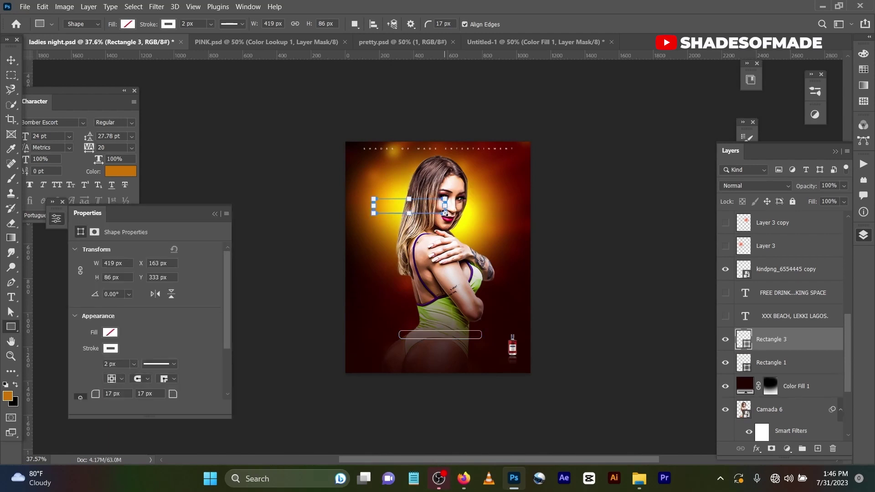
{"action": "left_click", "coordinate": [11, 61]}
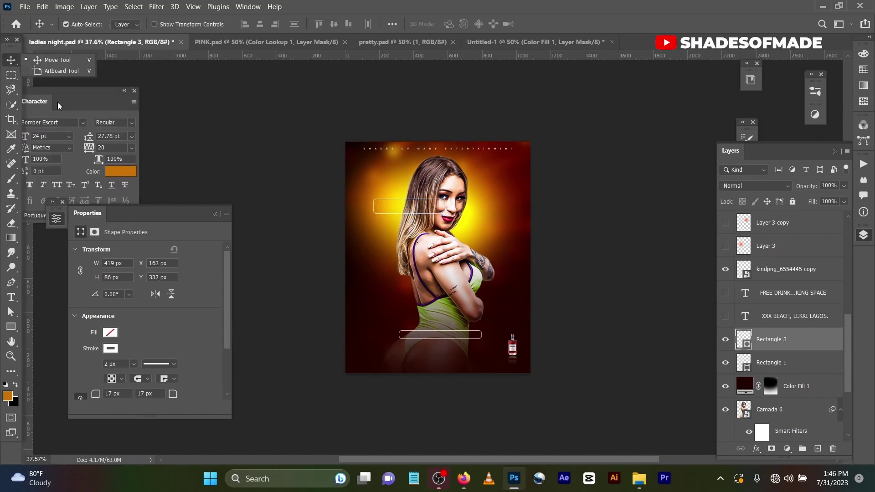
{"action": "left_click_drag", "start_coordinate": [424, 197], "coordinate": [431, 225]}
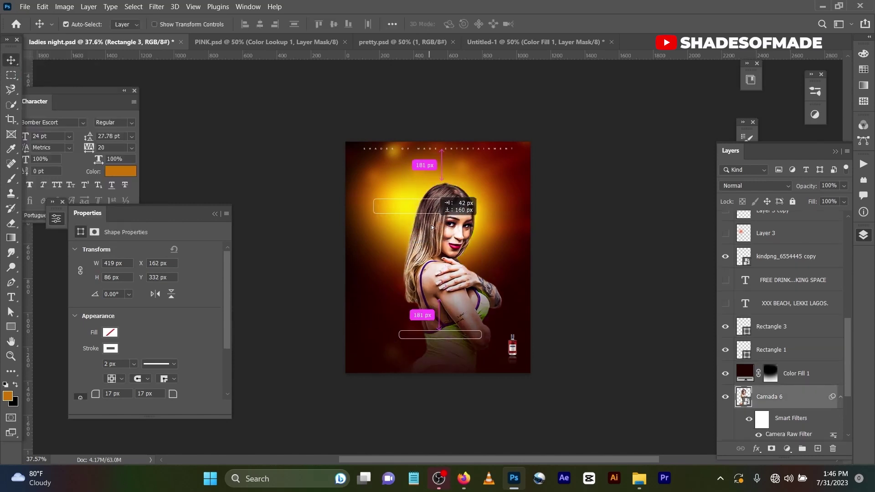
{"action": "key", "text": "ctrl+z"}
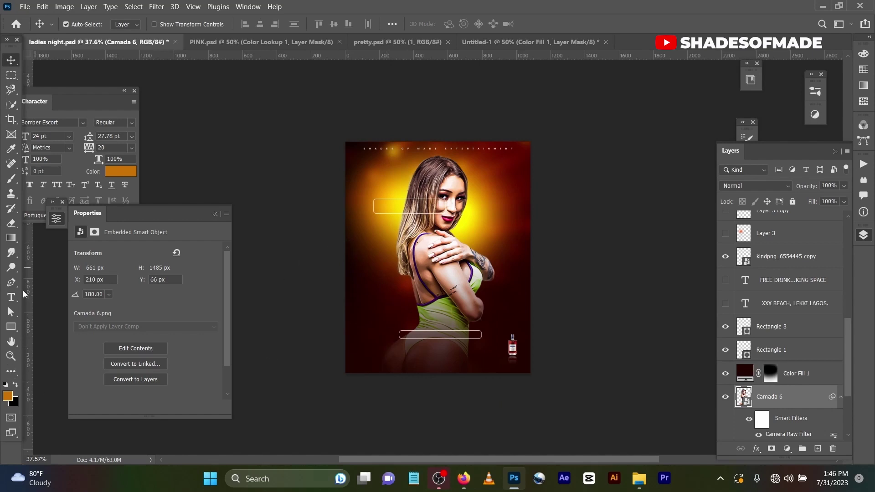
- Draw an orange-filled rounded rectangle about 495 x 146 px beside the model's chin and move it over her shoulder and hand
{"action": "left_click", "coordinate": [11, 326]}
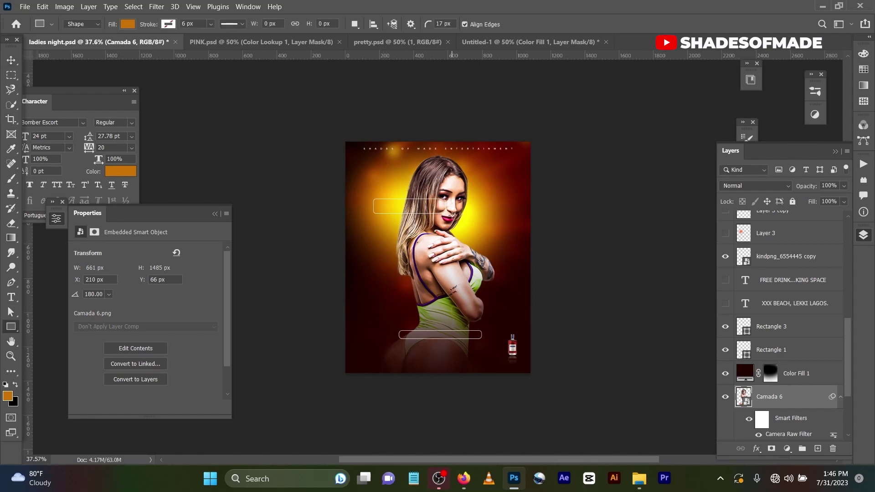
{"action": "left_click_drag", "start_coordinate": [452, 214], "coordinate": [537, 240]}
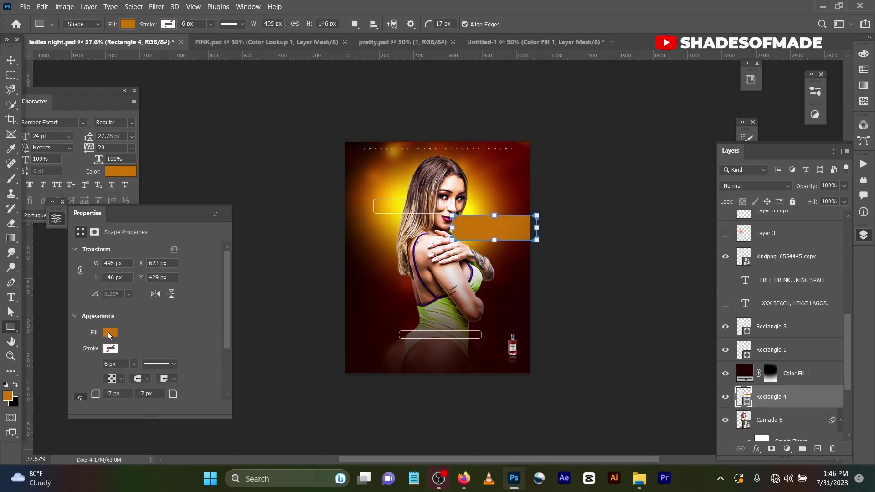
{"action": "left_click", "coordinate": [215, 214]}
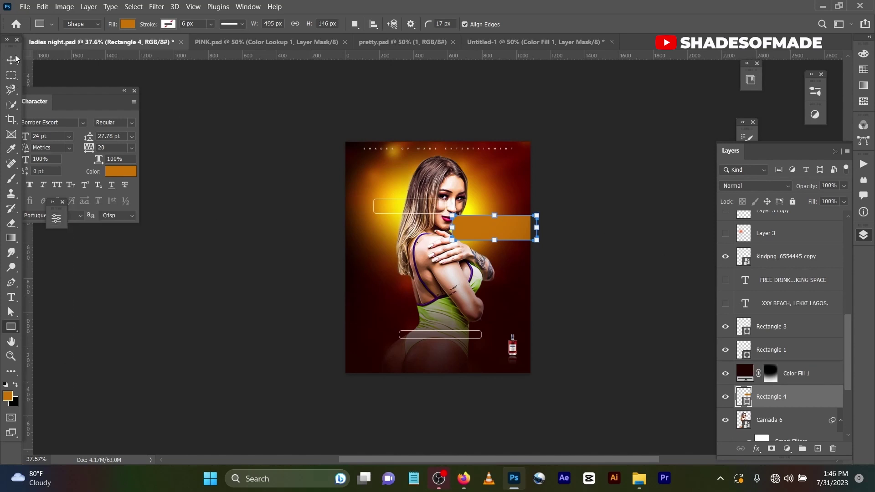
{"action": "key", "text": "v"}
{"action": "left_click_drag", "start_coordinate": [507, 224], "coordinate": [469, 241]}
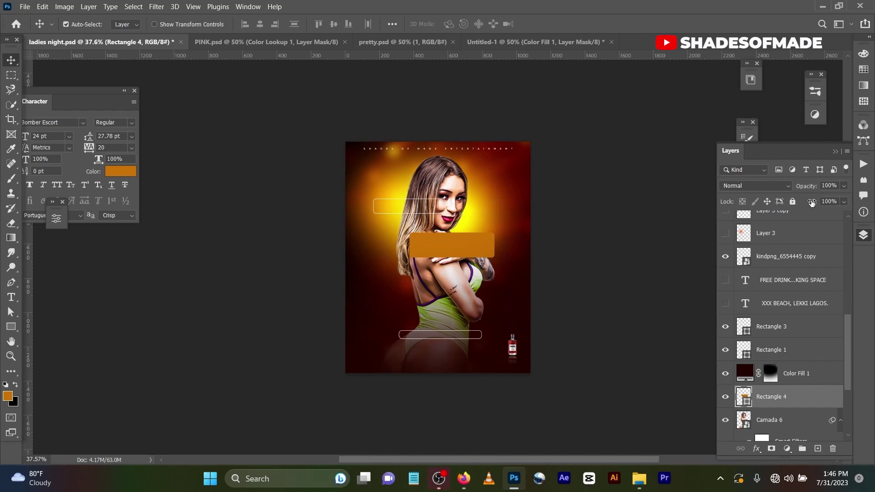
- Set the orange rectangle layer's Fill to 0%
{"action": "left_click", "coordinate": [827, 201]}
{"action": "type", "text": "0"}
{"action": "key", "text": "Return"}
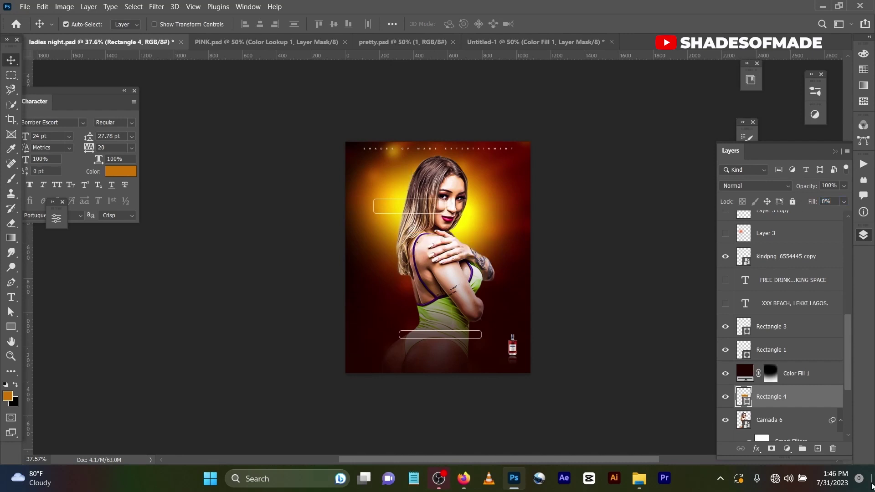
- Add a centered Stroke layer style to the unfilled rectangle, with color #ffffff and size 4 px
{"action": "left_click", "coordinate": [757, 449]}
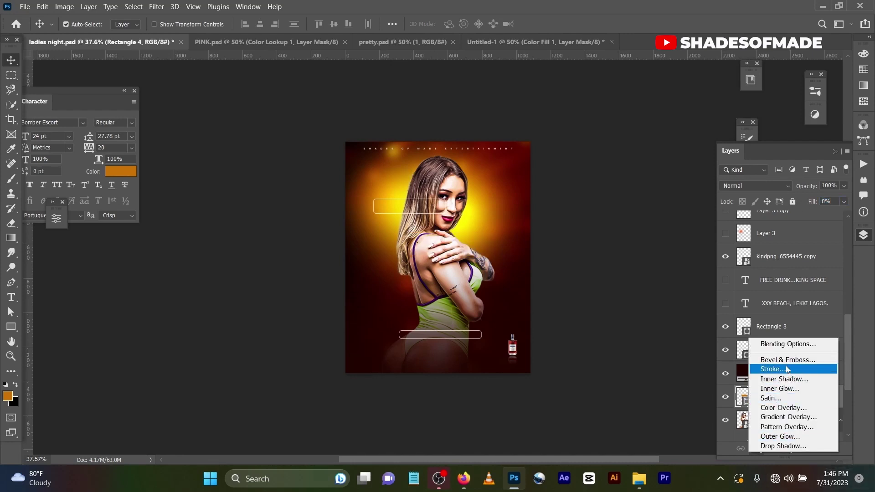
{"action": "left_click", "coordinate": [787, 369]}
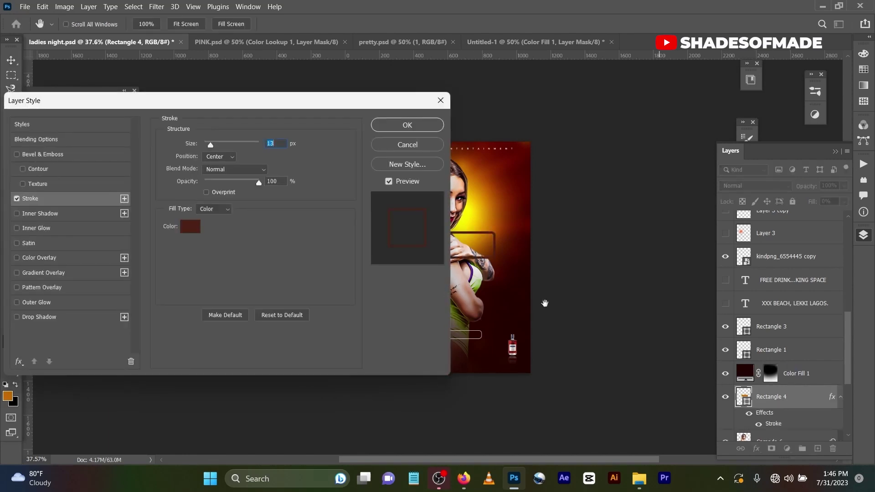
{"action": "left_click", "coordinate": [184, 224]}
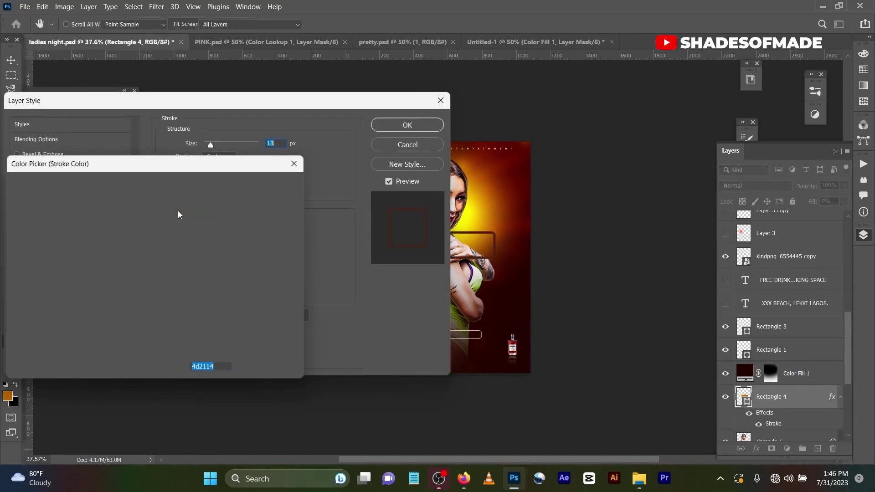
{"action": "type", "text": "ffffff"}
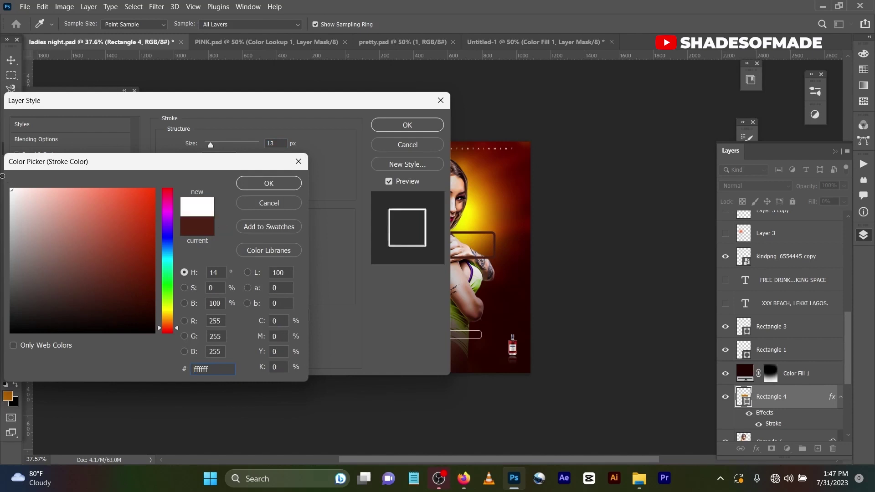
{"action": "left_click", "coordinate": [249, 182]}
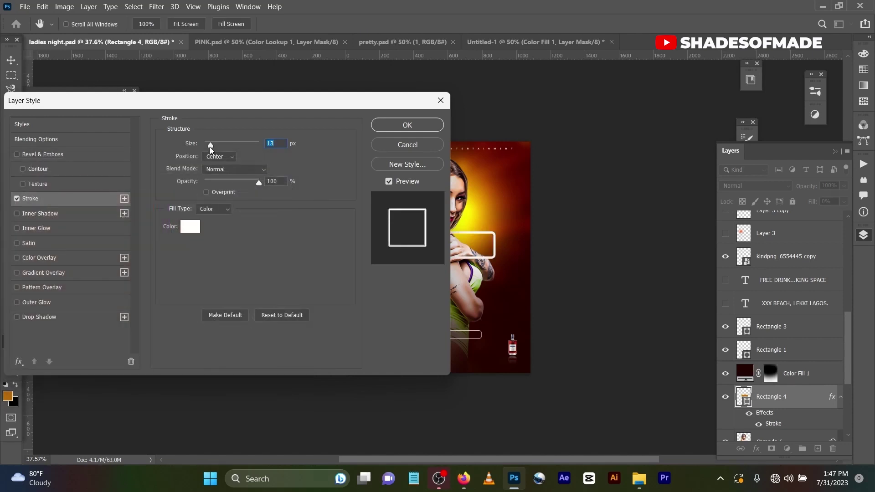
{"action": "left_click_drag", "start_coordinate": [209, 147], "coordinate": [205, 146]}
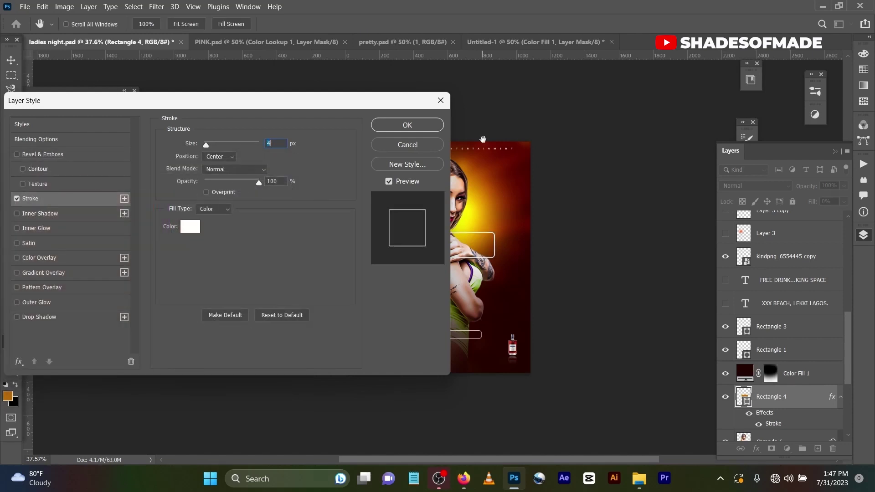
{"action": "left_click", "coordinate": [417, 124]}
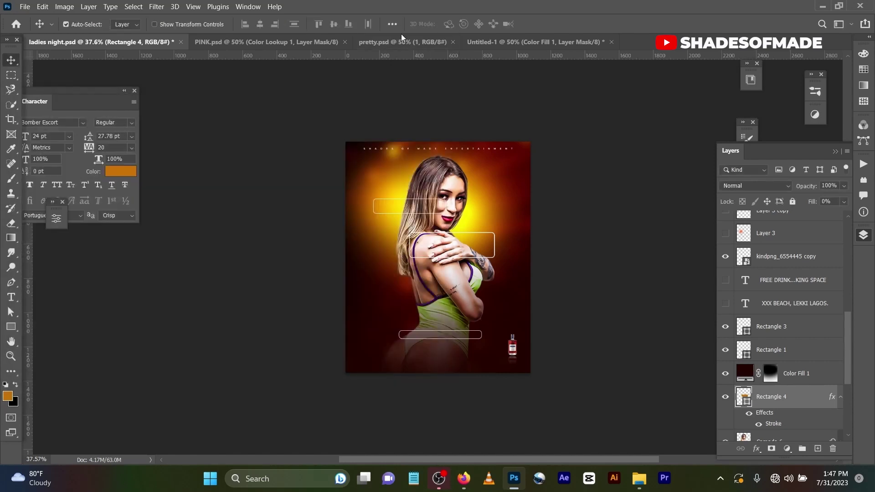
{"action": "left_click", "coordinate": [511, 42]}
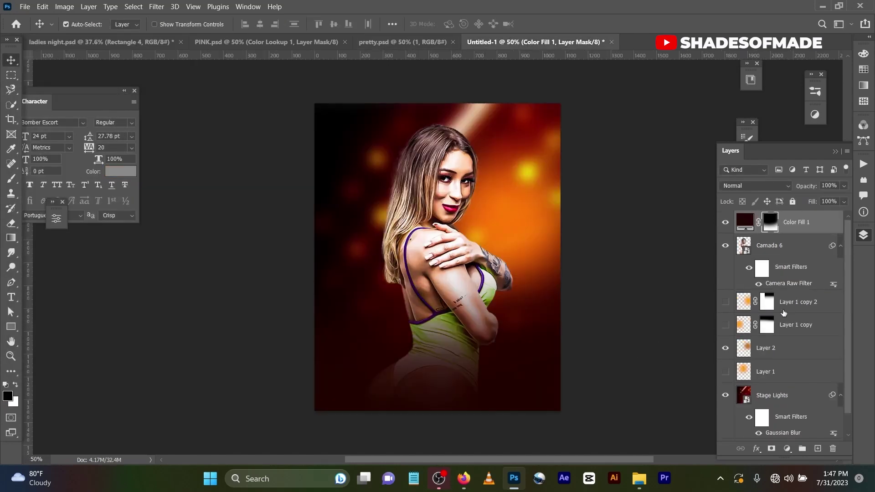
{"action": "scroll", "coordinate": [776, 272], "scroll_direction": "down", "scroll_amount": 1}
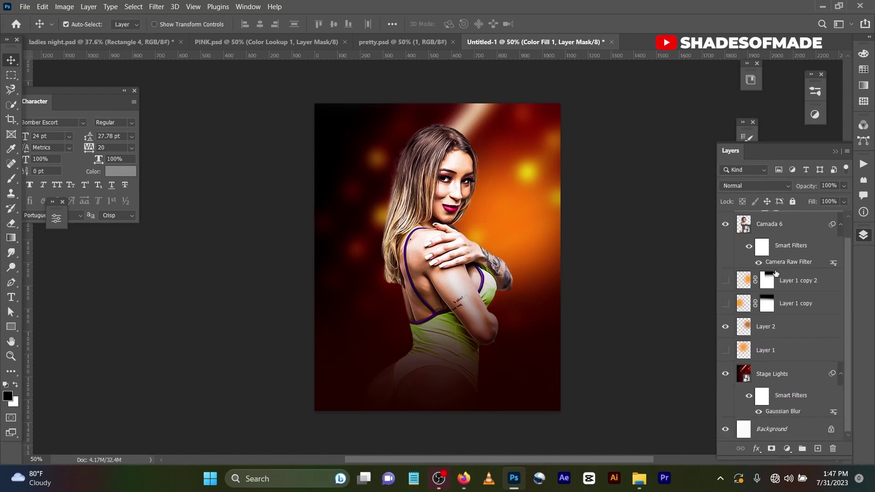
{"action": "scroll", "coordinate": [776, 272], "scroll_direction": "up", "scroll_amount": 1}
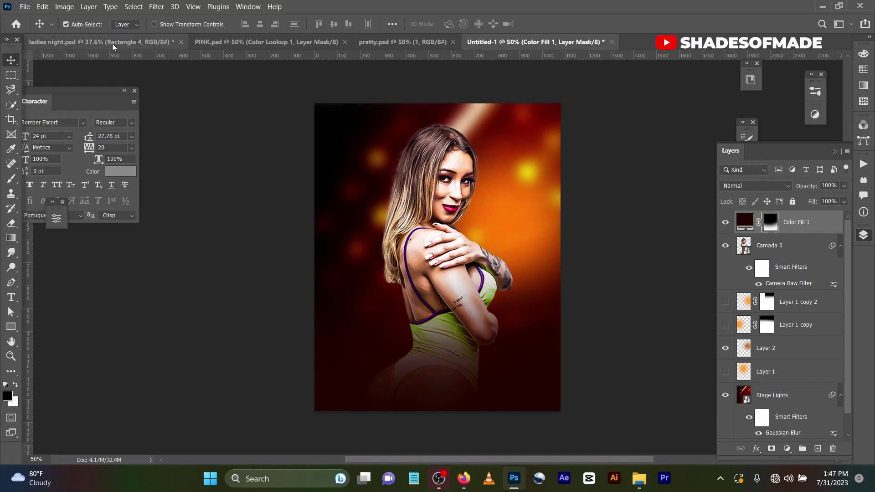
- In ladies night.psd, show the XXX BEACH, FREE DRINKS and PARTY TILL DAWN text layers, Group 4 and the image-remove copy layer
{"action": "left_click", "coordinate": [84, 42]}
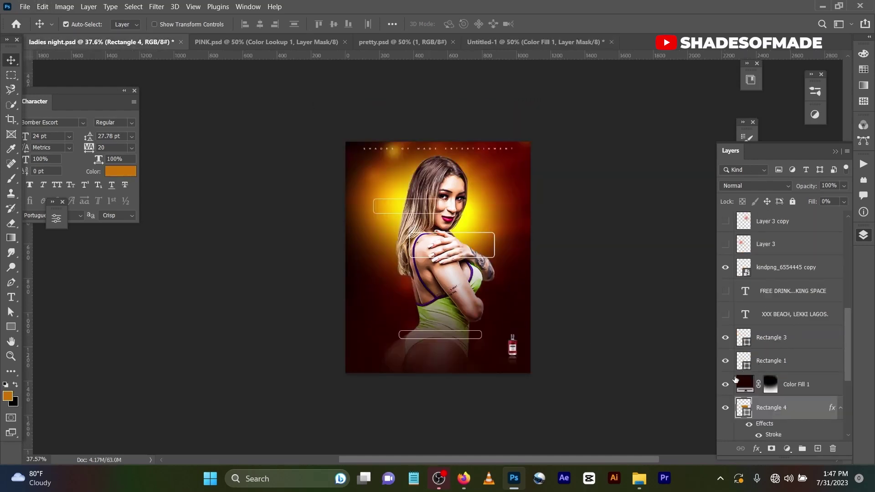
{"action": "left_click", "coordinate": [725, 315]}
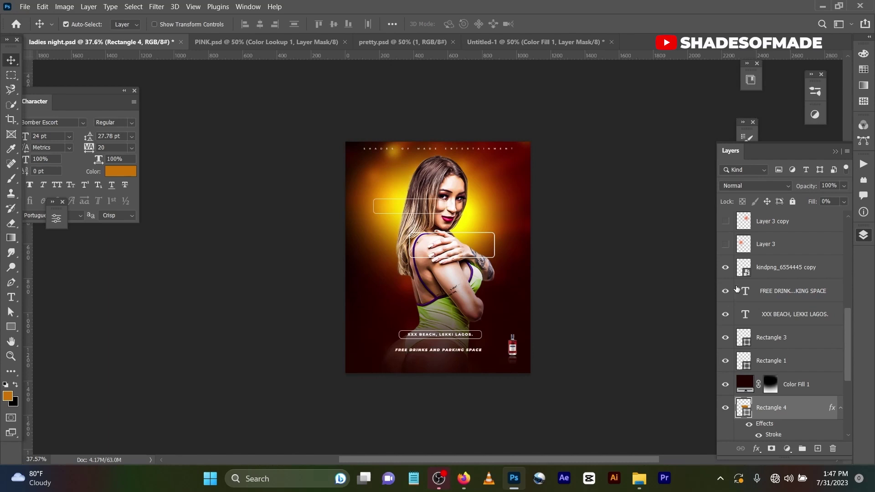
{"action": "scroll", "coordinate": [740, 285], "scroll_direction": "up", "scroll_amount": 3}
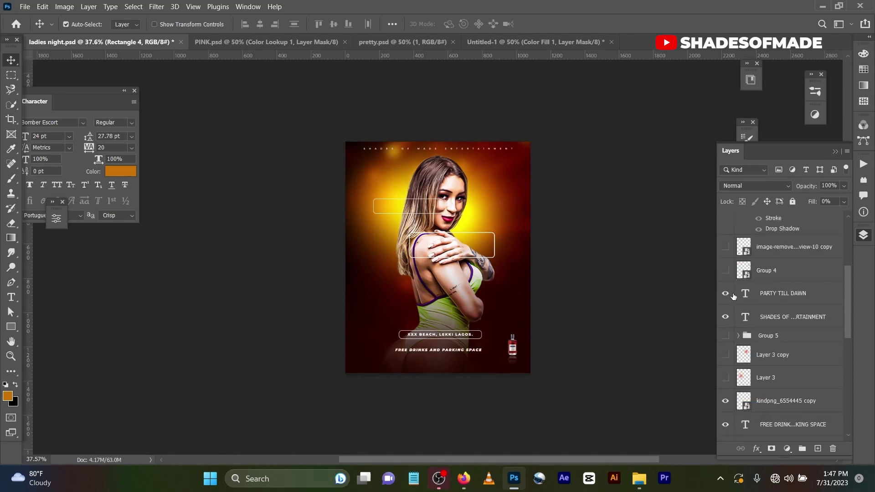
{"action": "left_click", "coordinate": [725, 271]}
{"action": "scroll", "coordinate": [730, 252], "scroll_direction": "up", "scroll_amount": 3}
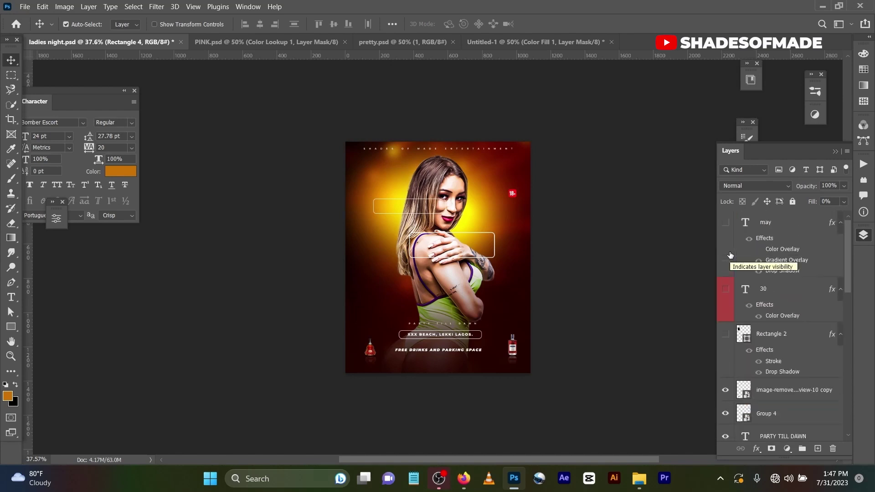
- Show the date badge layers: the 30 text, the may text and Rectangle 2
{"action": "left_click", "coordinate": [725, 289]}
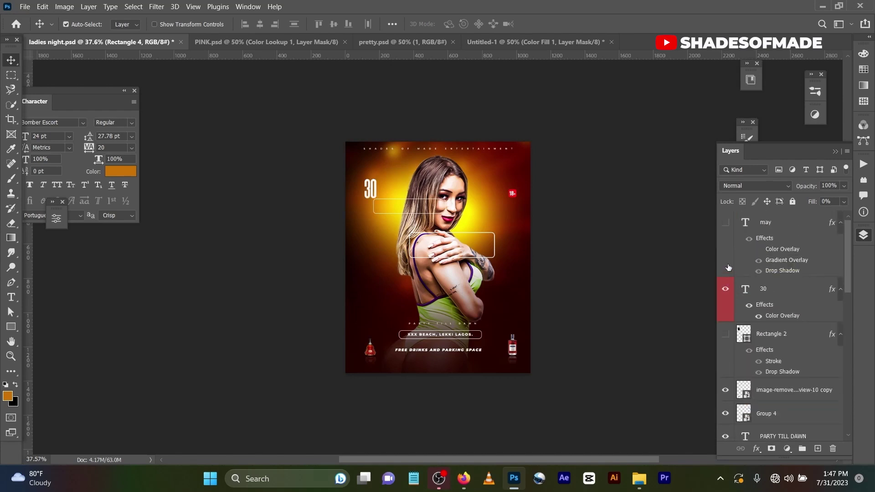
{"action": "left_click", "coordinate": [727, 222]}
{"action": "left_click", "coordinate": [725, 334]}
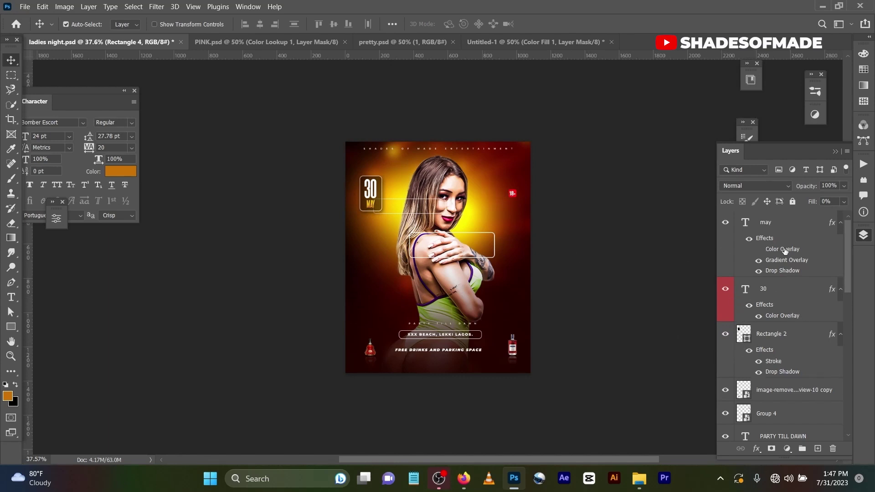
- Show the Group 5 title group together with the Layer 3 copy and Layer 3 layers
{"action": "scroll", "coordinate": [786, 255], "scroll_direction": "down", "scroll_amount": 3}
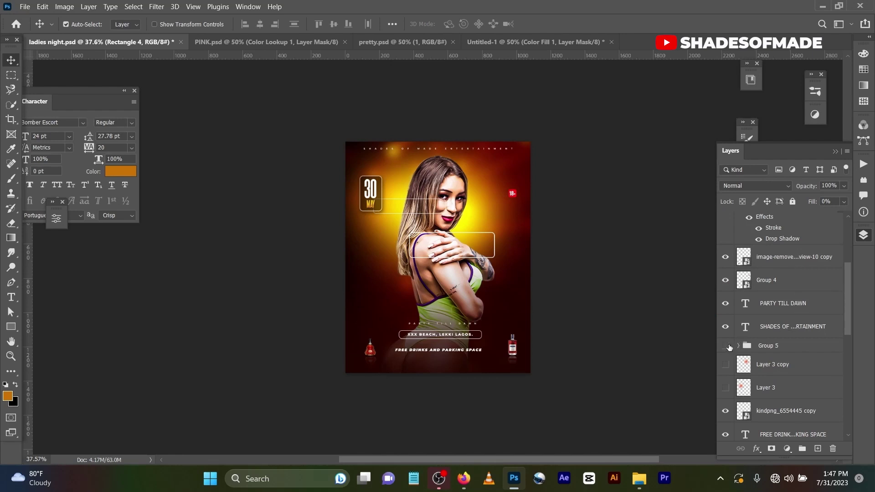
{"action": "left_click", "coordinate": [725, 345]}
{"action": "left_click", "coordinate": [725, 364]}
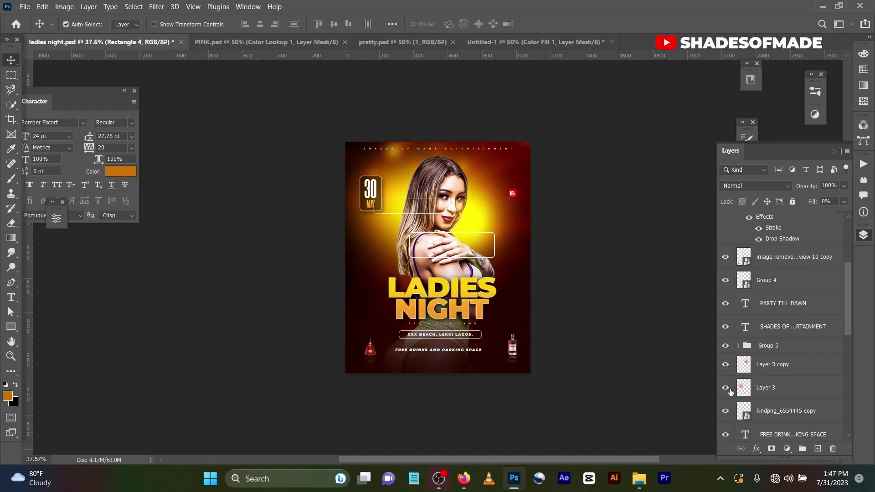
- Select the LADIES NIGHT copy text layer and examine the Stroke settings in its layer style
{"action": "left_click", "coordinate": [432, 292]}
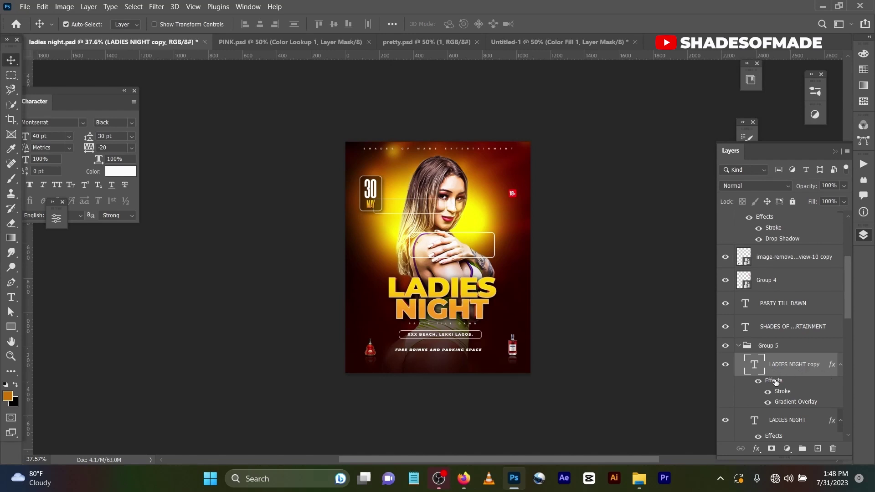
{"action": "double_click", "coordinate": [831, 368]}
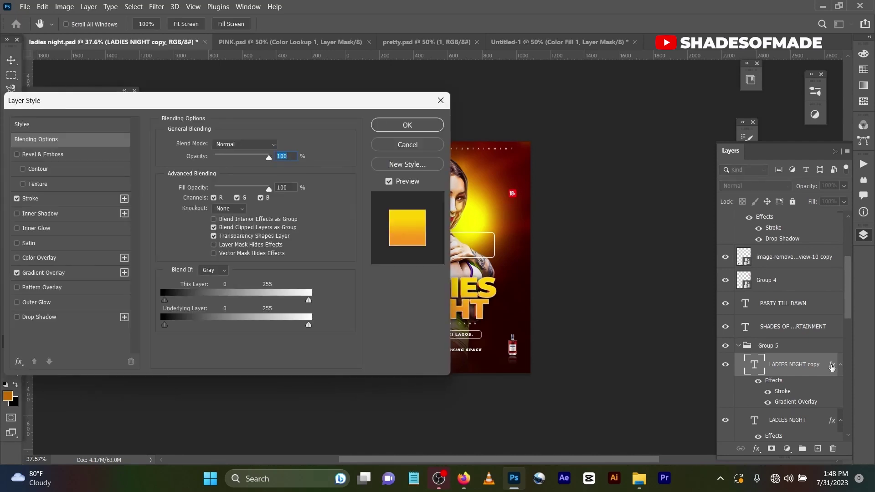
{"action": "left_click", "coordinate": [59, 202]}
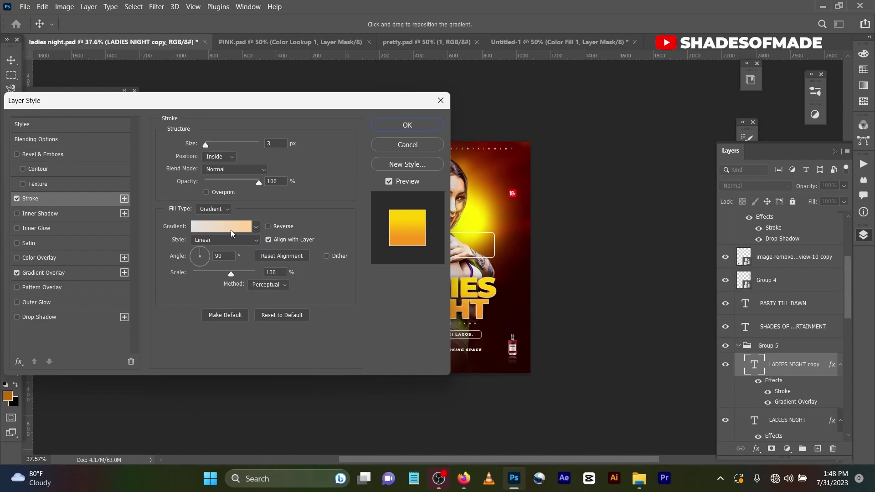
- Inspect the LADIES NIGHT copy layer's Gradient Overlay settings, including the color of the gradient's orange stop
{"action": "left_click", "coordinate": [58, 276]}
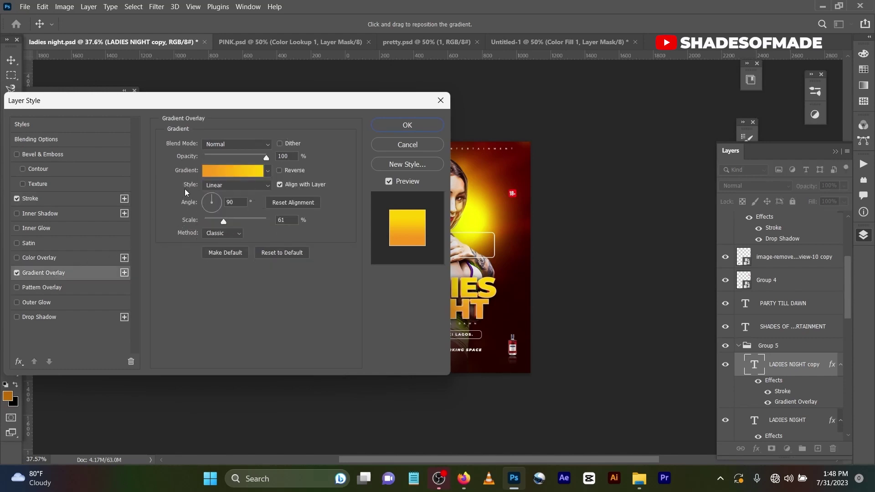
{"action": "left_click", "coordinate": [219, 171]}
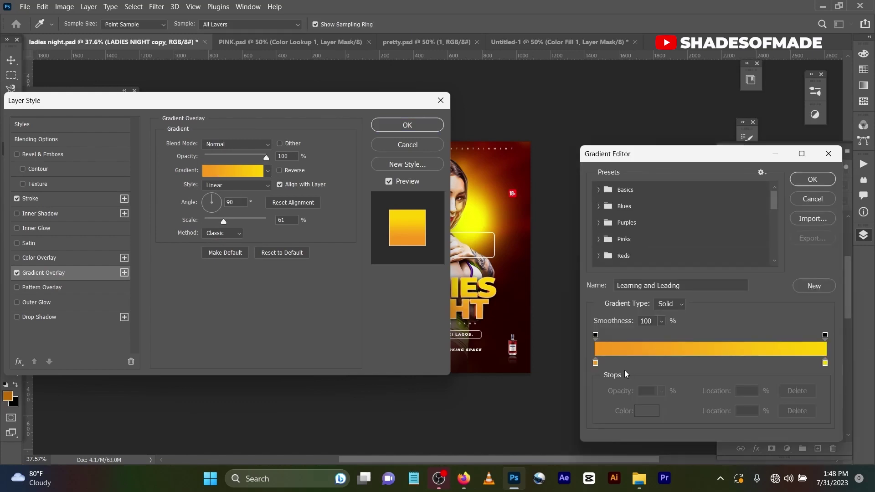
{"action": "left_click", "coordinate": [595, 364]}
{"action": "double_click", "coordinate": [595, 363]}
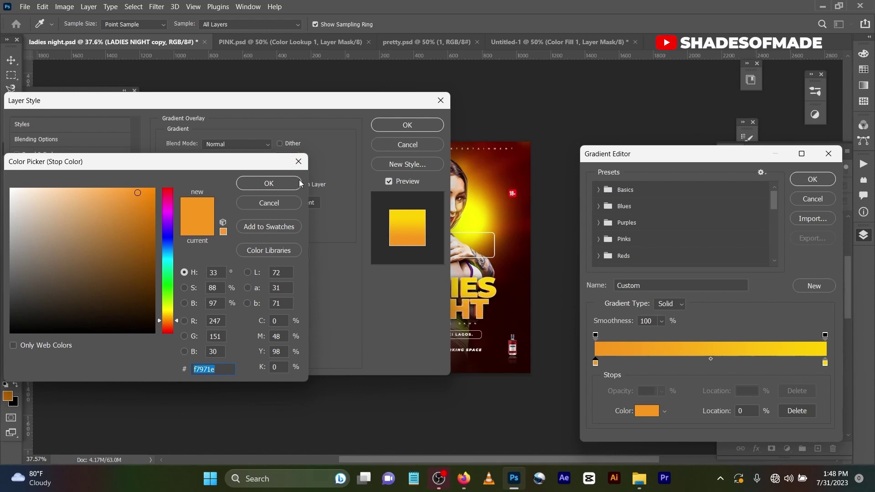
{"action": "left_click", "coordinate": [269, 184]}
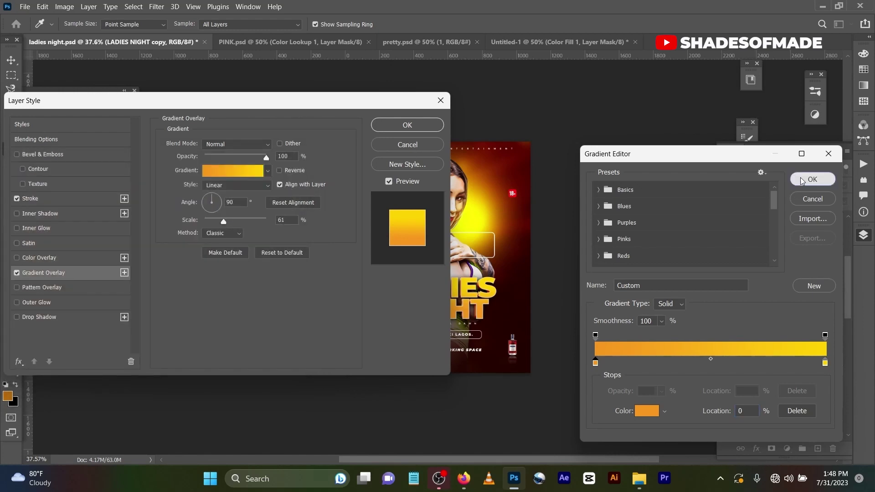
{"action": "left_click", "coordinate": [805, 180]}
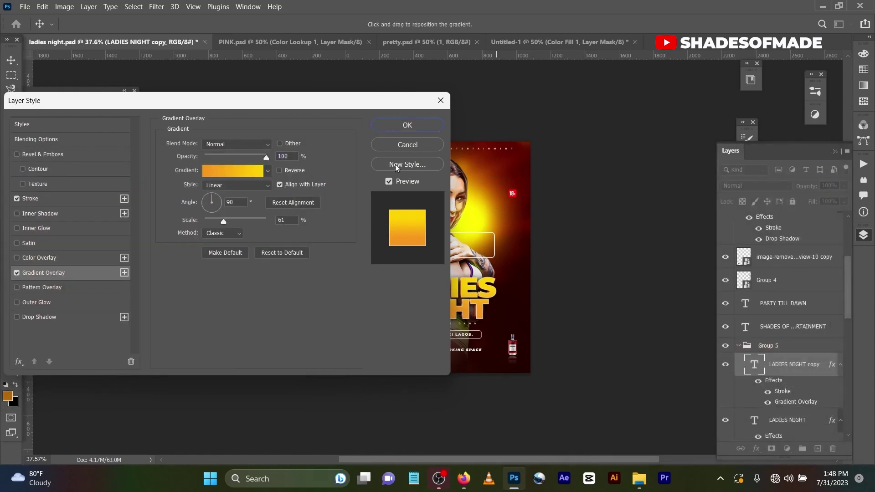
{"action": "left_click", "coordinate": [428, 127]}
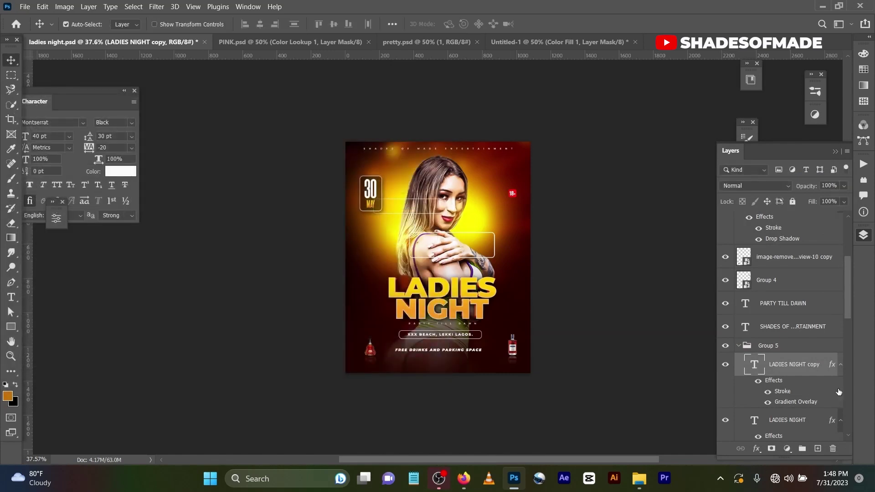
- Look through the layer stack around Group 5 and review the LADIES NIGHT copy layer's blending options and enabled effects
{"action": "scroll", "coordinate": [824, 375], "scroll_direction": "down", "scroll_amount": 5}
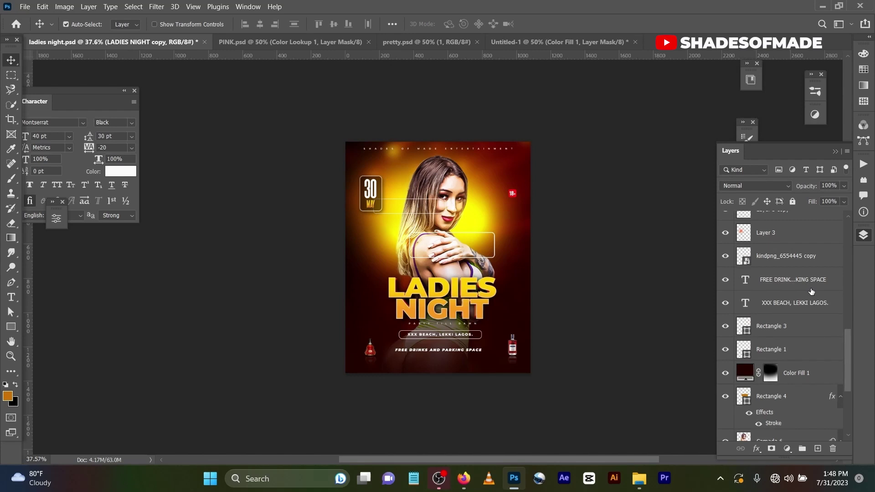
{"action": "scroll", "coordinate": [809, 293], "scroll_direction": "up", "scroll_amount": 5}
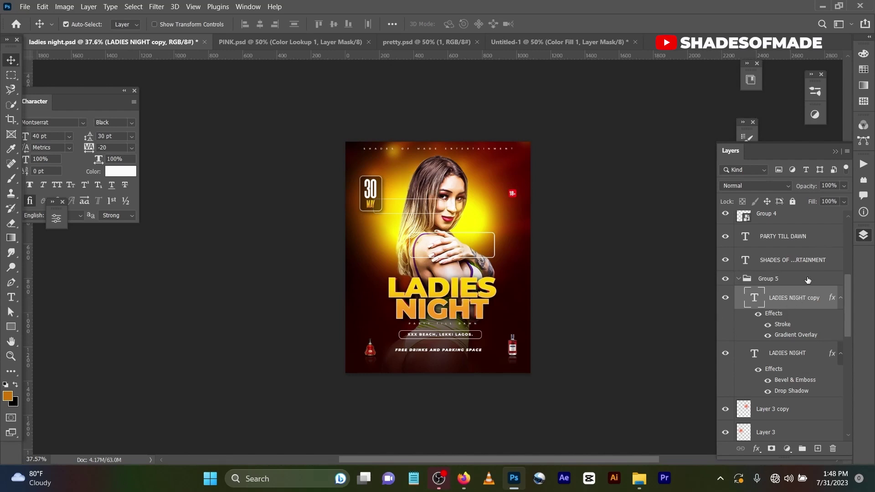
{"action": "double_click", "coordinate": [832, 298]}
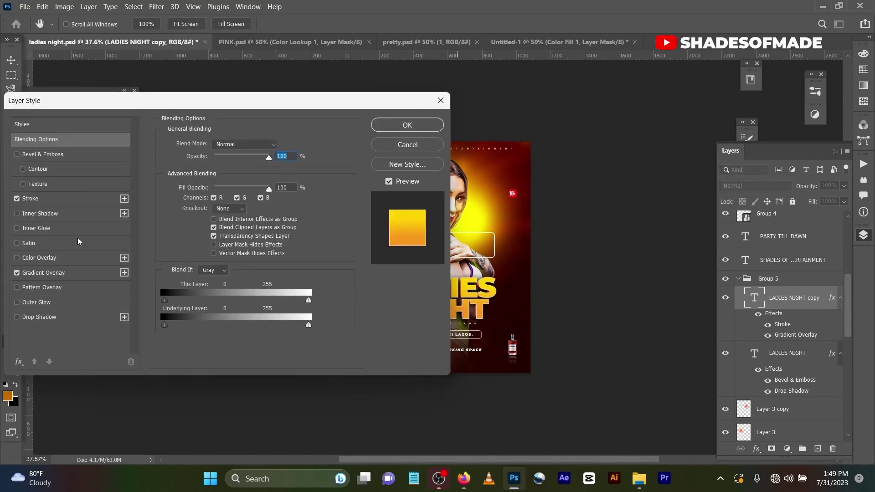
{"action": "left_click", "coordinate": [407, 126]}
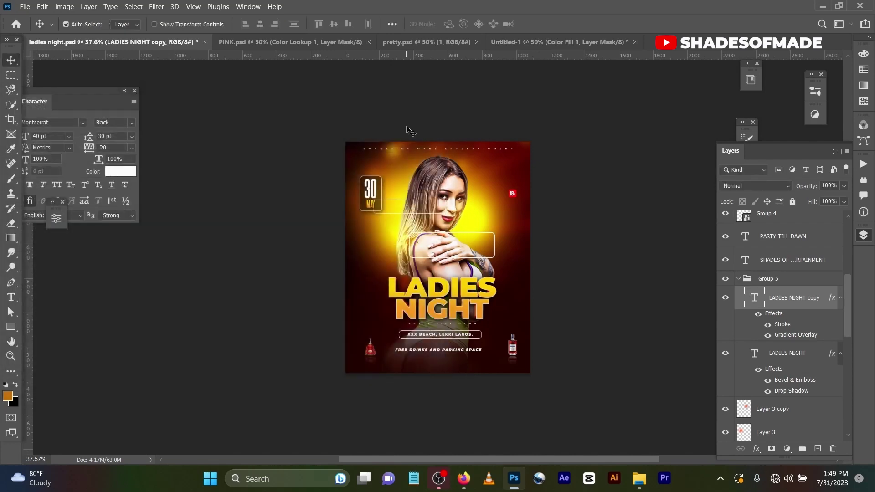